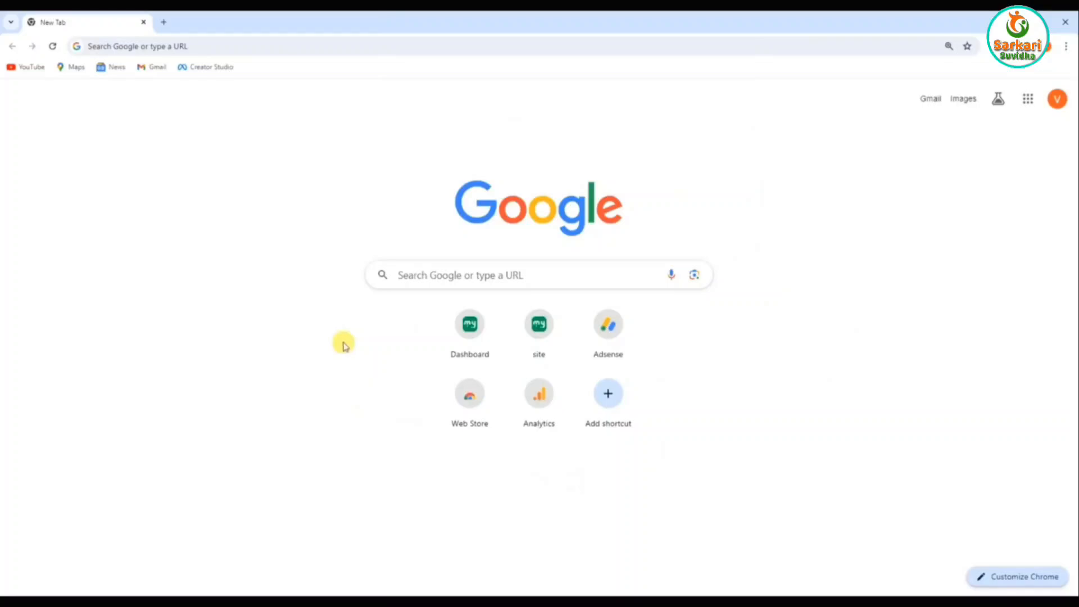
# - Search Google for "nsdl pan" and open the "Online PAN application - NSDL" result
pyautogui.click(415, 275)
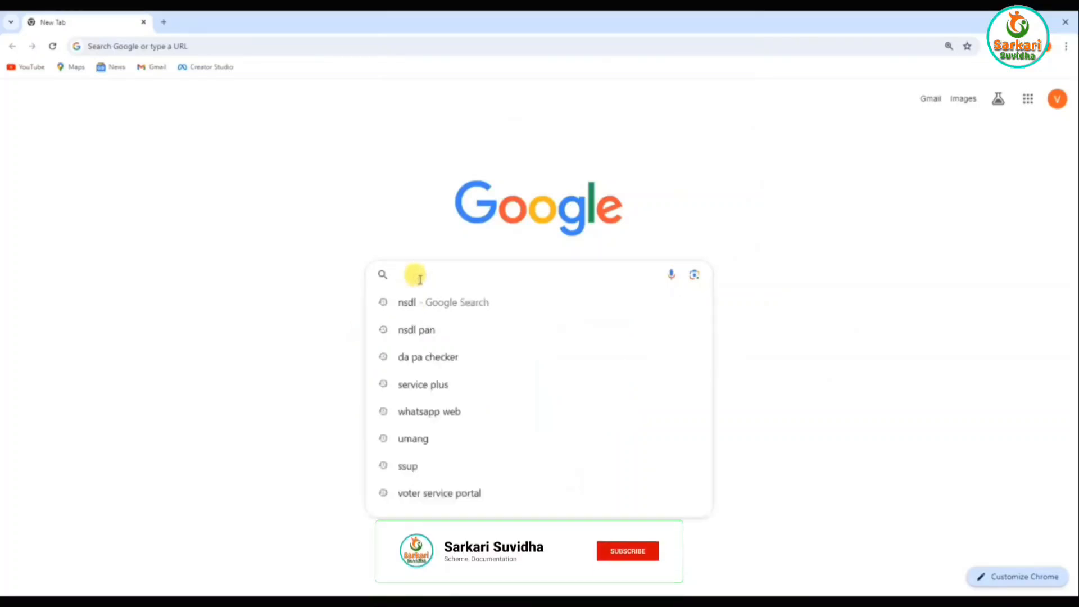
pyautogui.write('nsdl pan')
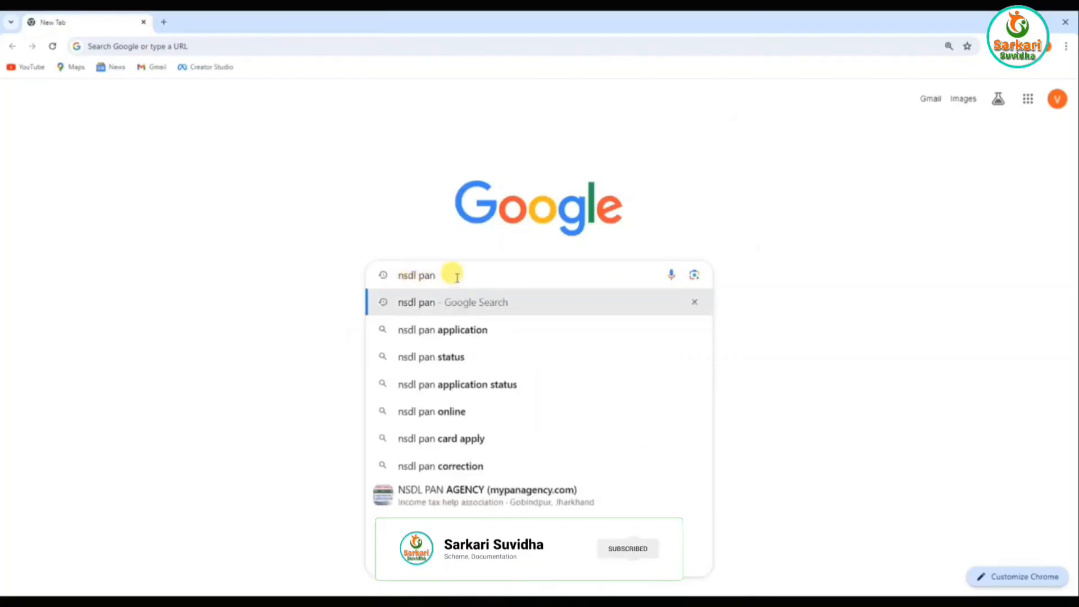
pyautogui.press('Return')
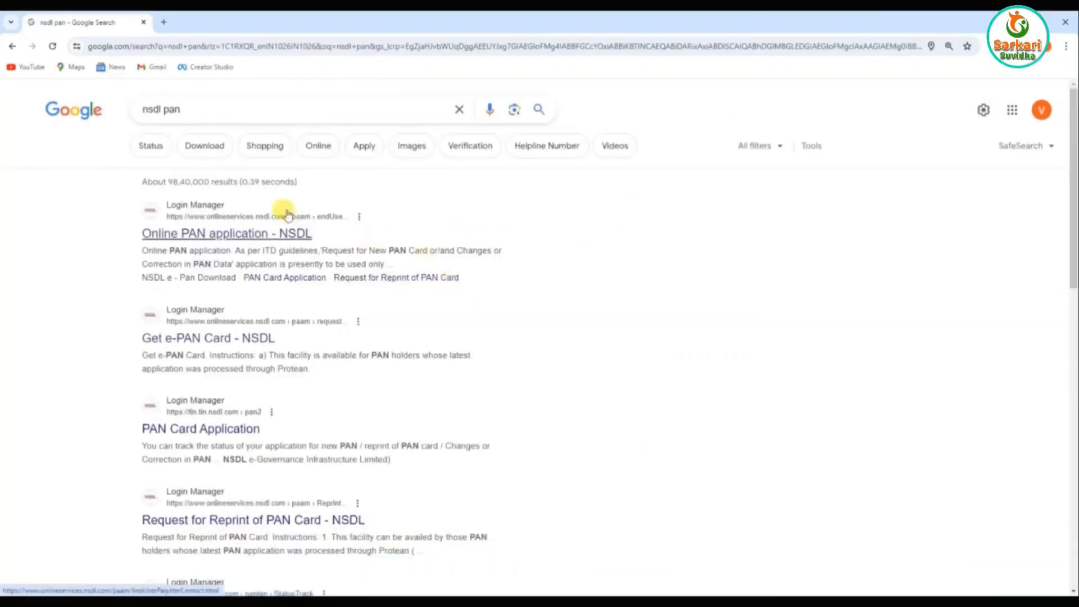
pyautogui.click(219, 240)
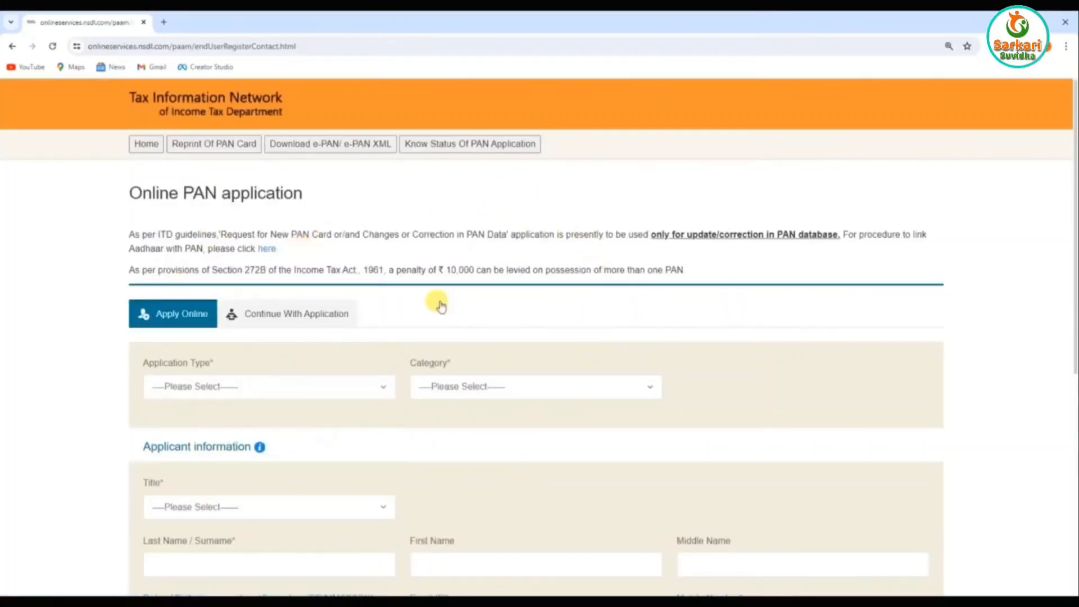
# - Set the application type to Changes or Correction in existing PAN Data / Reprint of PAN Card and the category to INDIVIDUAL
pyautogui.scroll(-2, 441, 306)
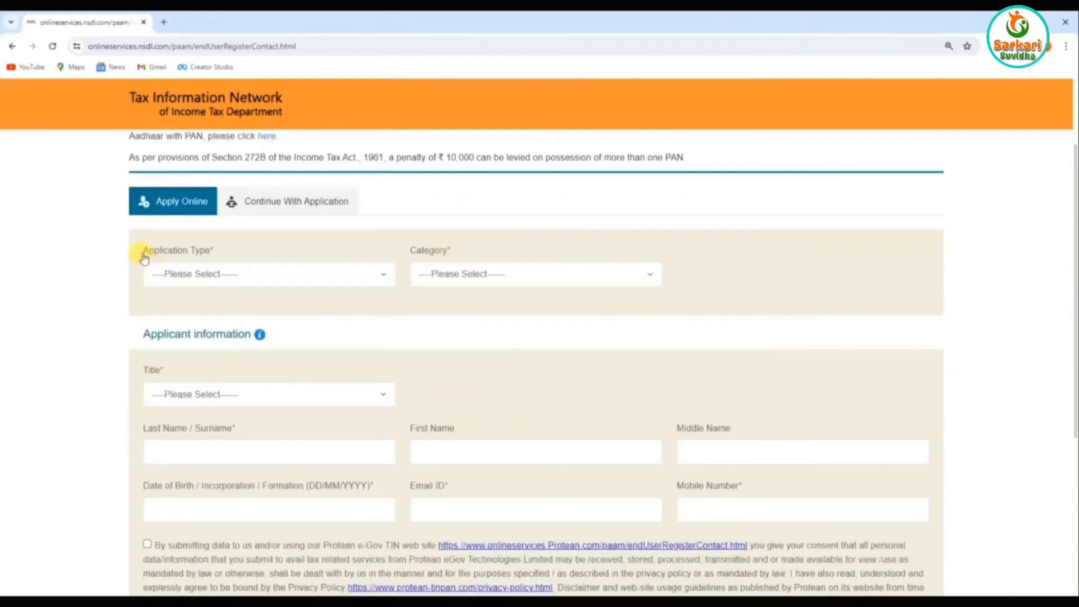
pyautogui.moveTo(140, 253); pyautogui.dragTo(210, 256)
pyautogui.click(205, 276)
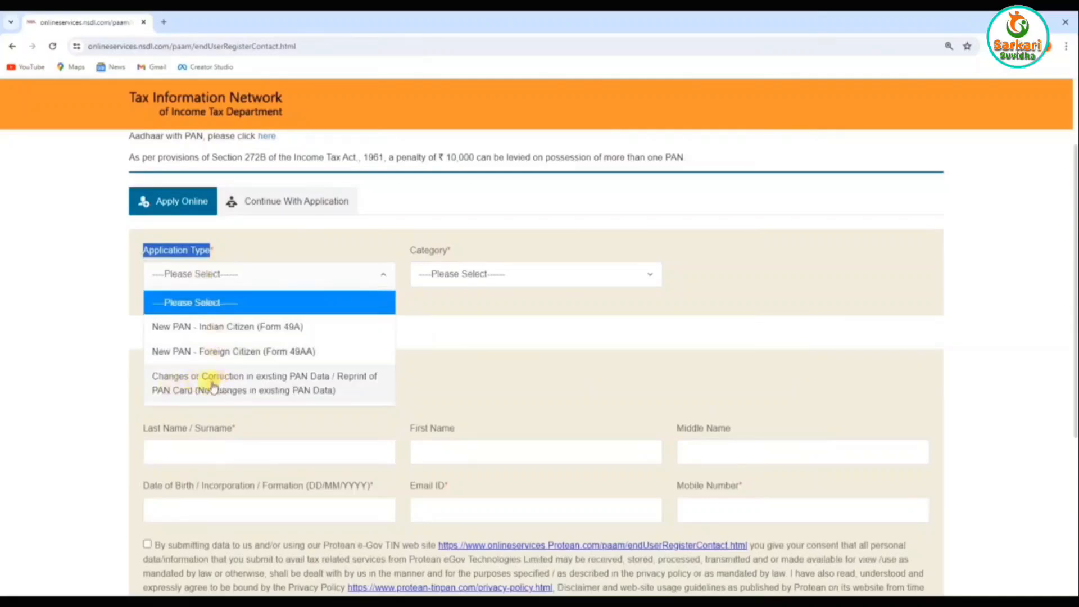
pyautogui.click(247, 392)
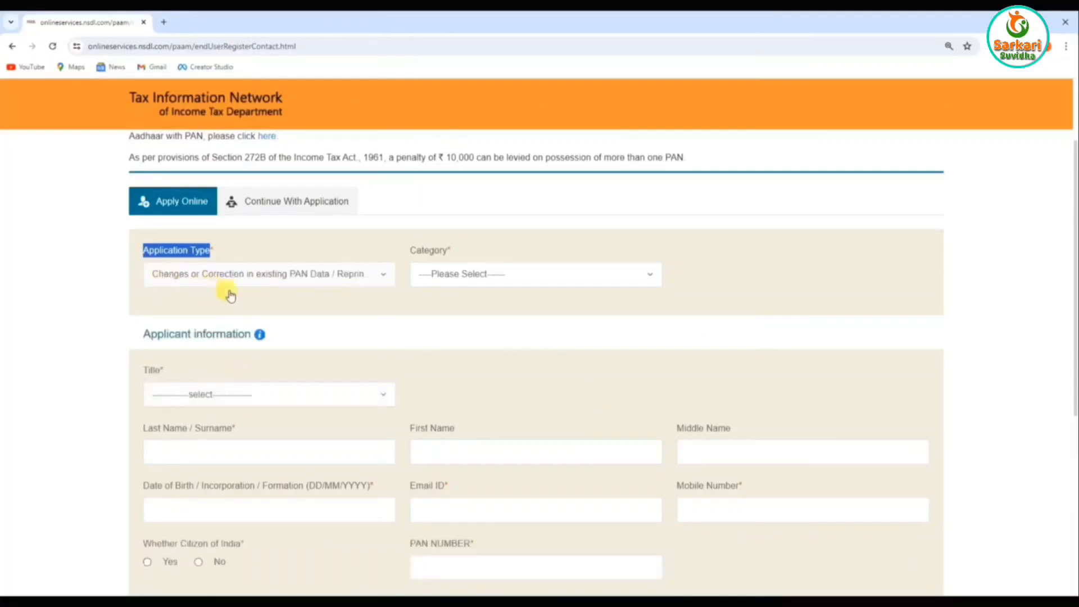
pyautogui.click(451, 281)
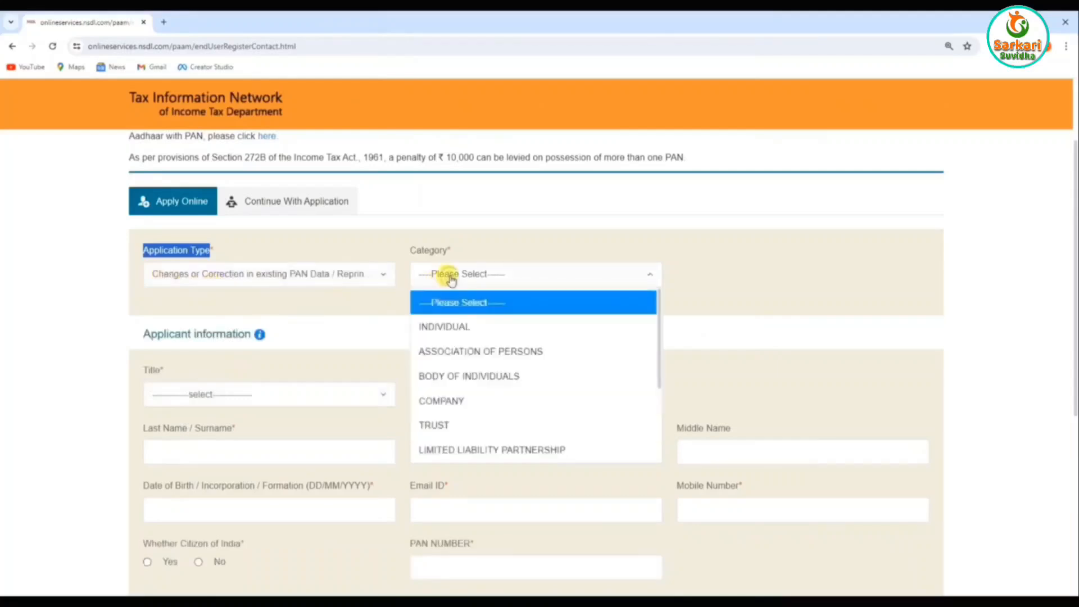
pyautogui.click(458, 332)
# - Set the applicant's title to Shri and go through the last name, first name and middle name fields
pyautogui.scroll(-2, 448, 298)
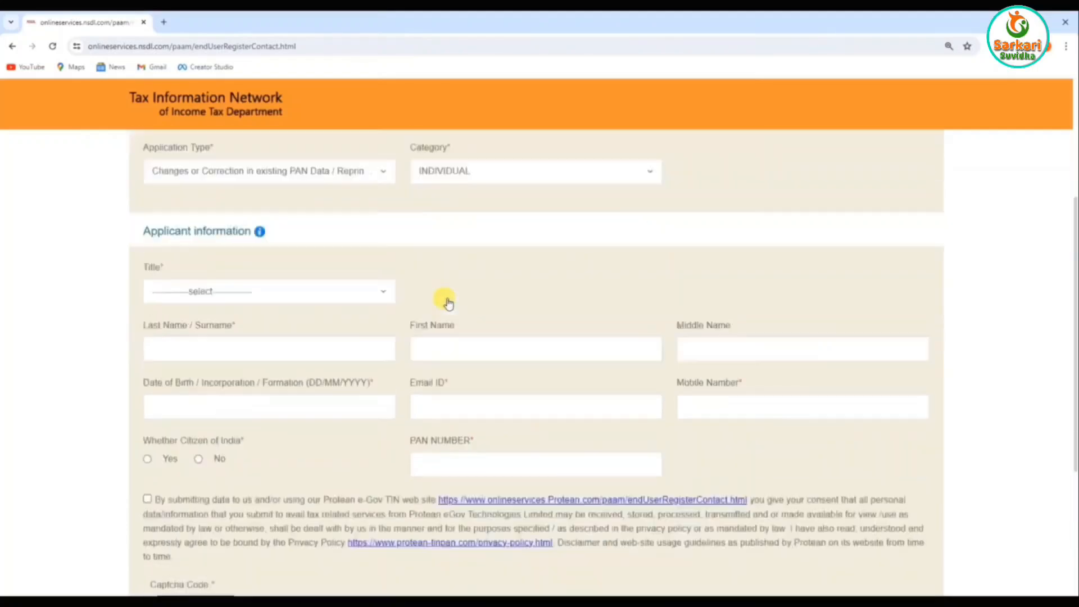
pyautogui.doubleClick(142, 257)
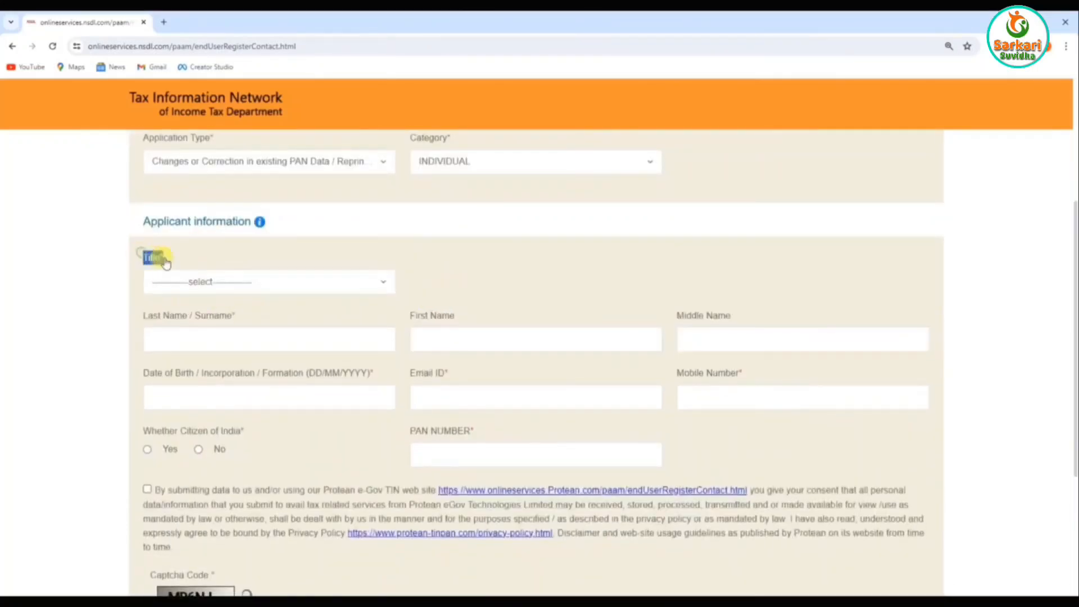
pyautogui.click(191, 283)
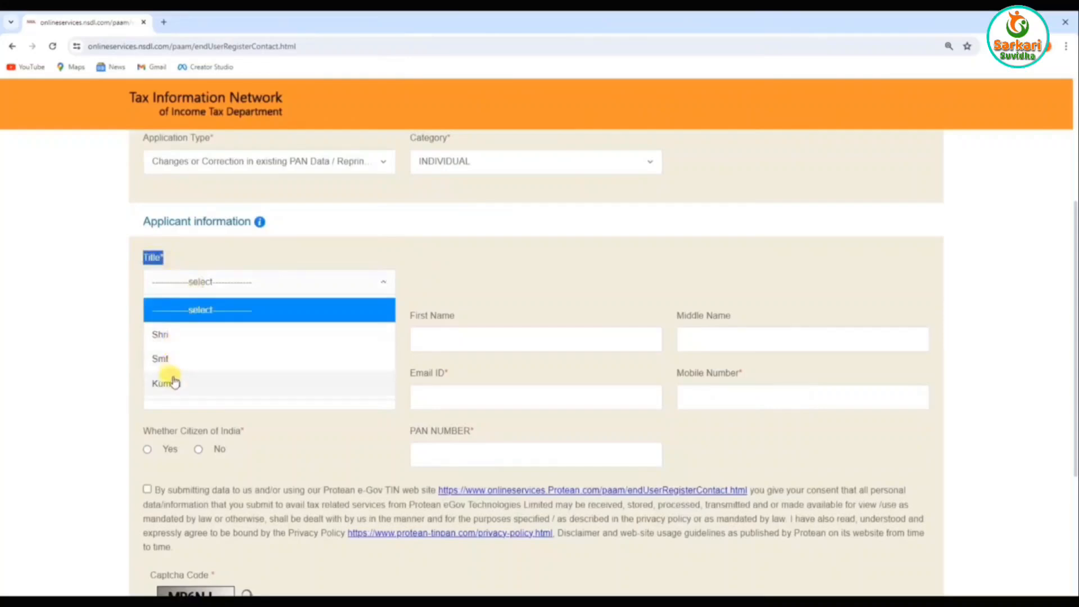
pyautogui.click(172, 336)
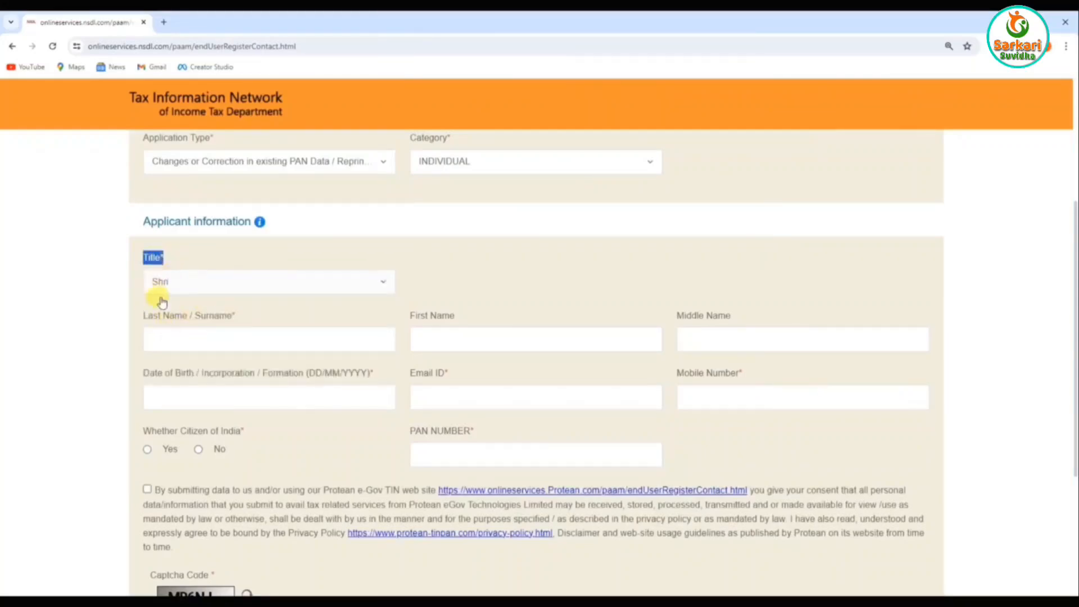
pyautogui.click(160, 297)
pyautogui.click(168, 341)
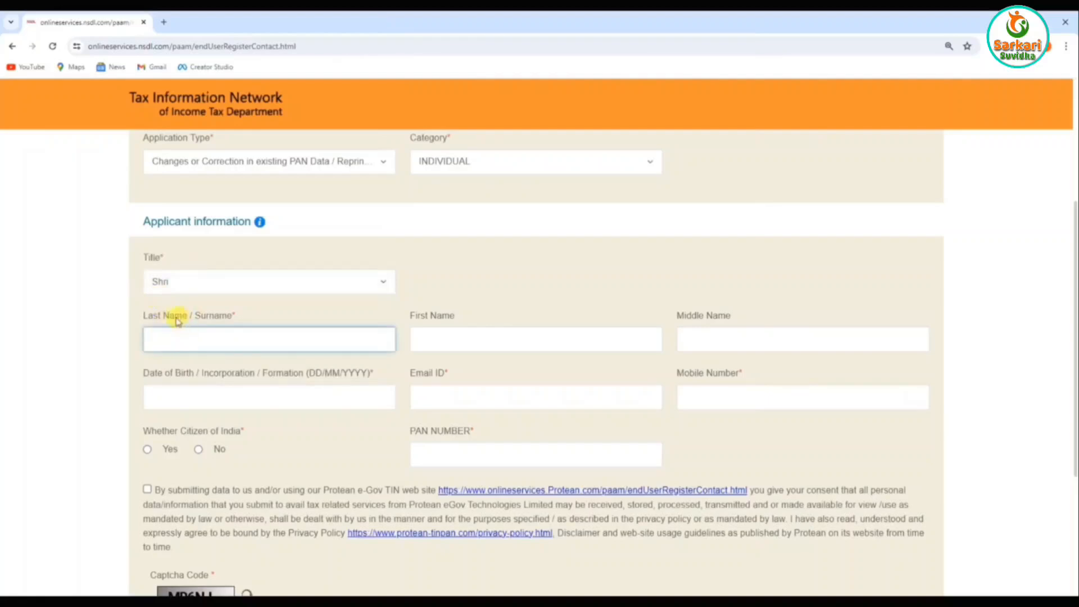
pyautogui.click(460, 340)
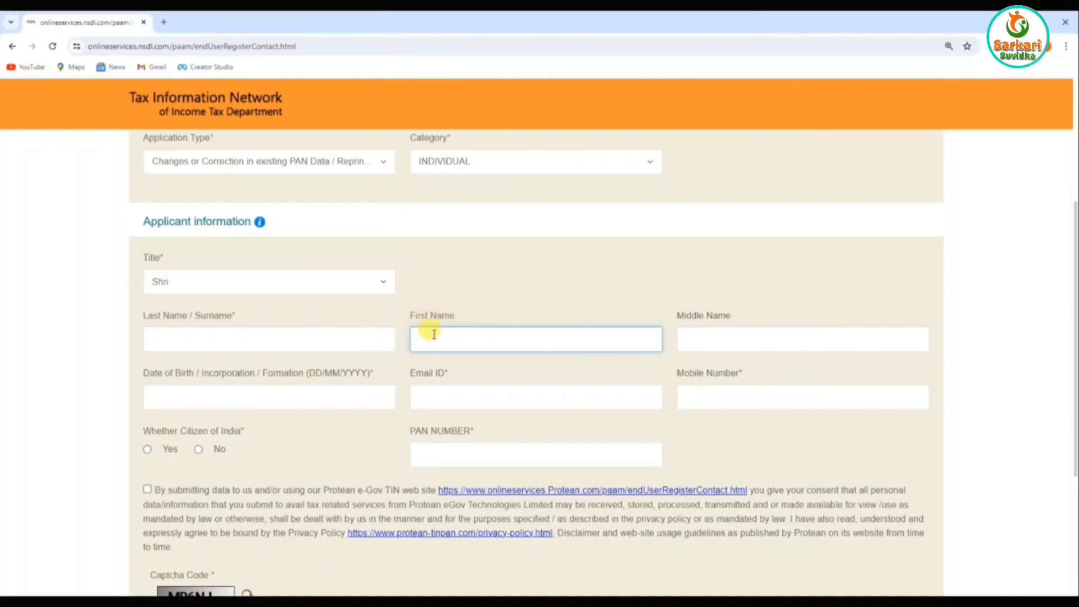
pyautogui.click(696, 339)
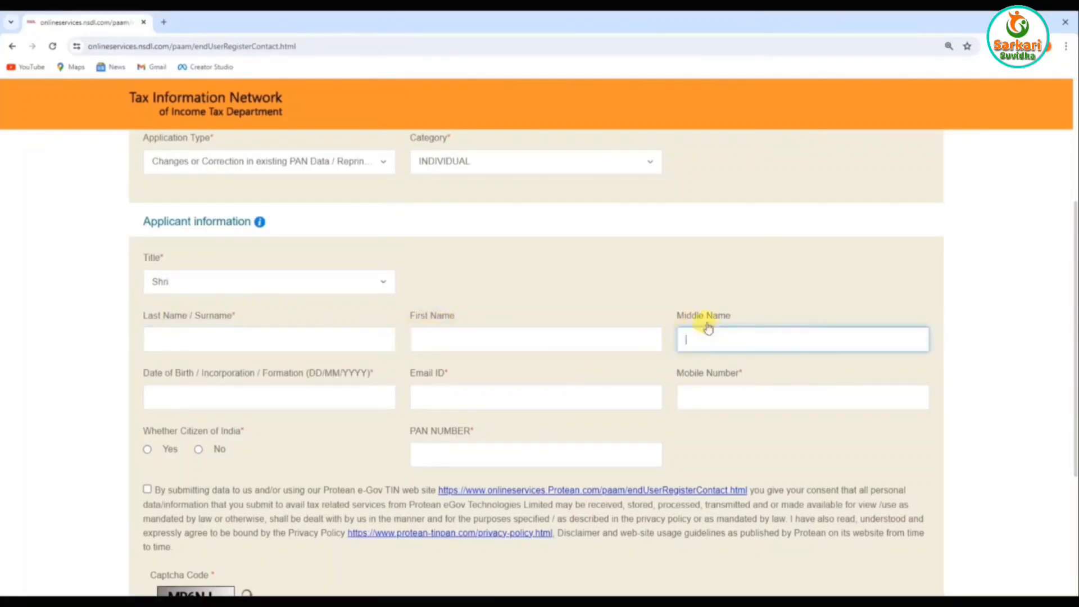
# - Pick the date of birth from the calendar and go through the email ID and mobile number fields
pyautogui.click(260, 394)
pyautogui.scroll(-1, 259, 394)
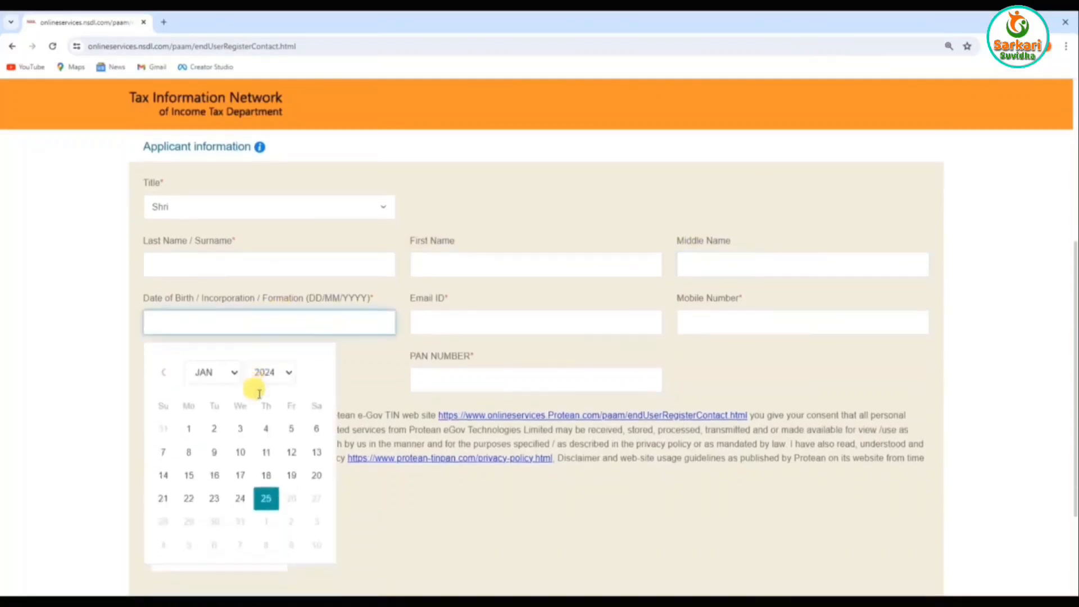
pyautogui.click(239, 453)
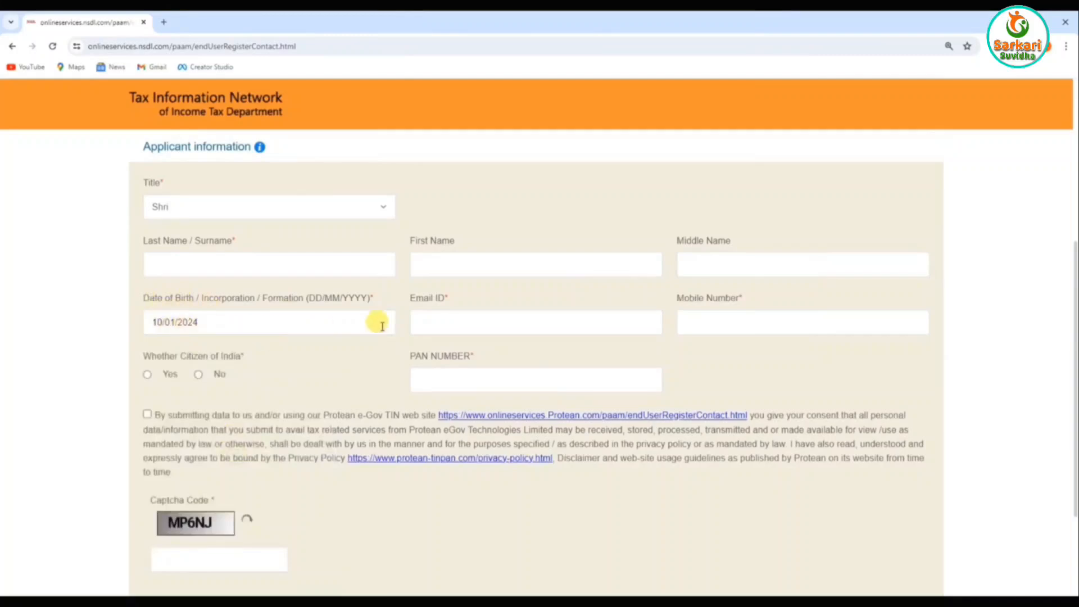
pyautogui.click(442, 319)
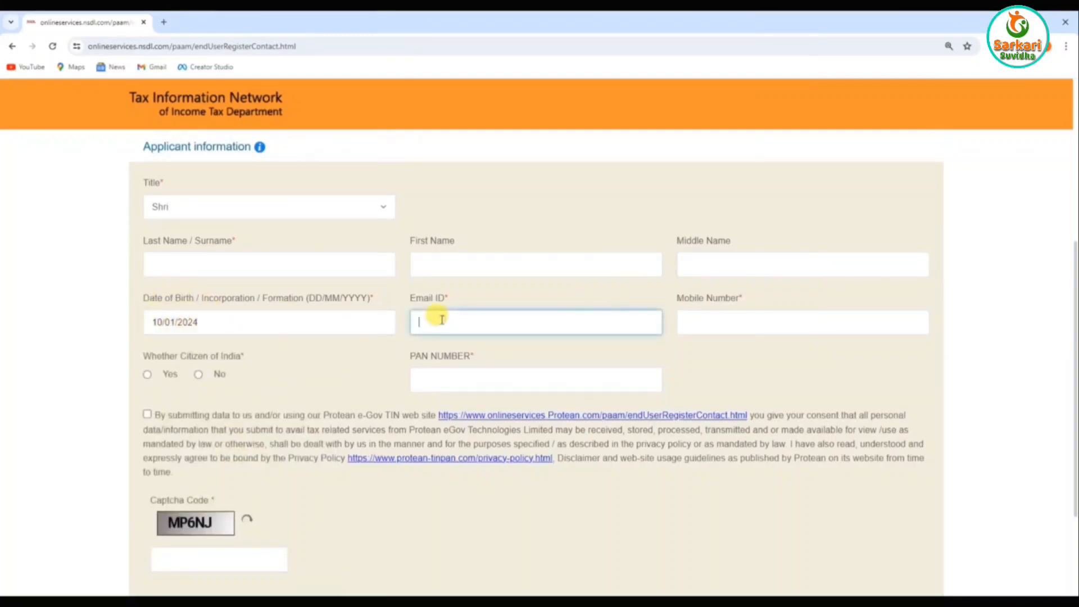
pyautogui.click(696, 322)
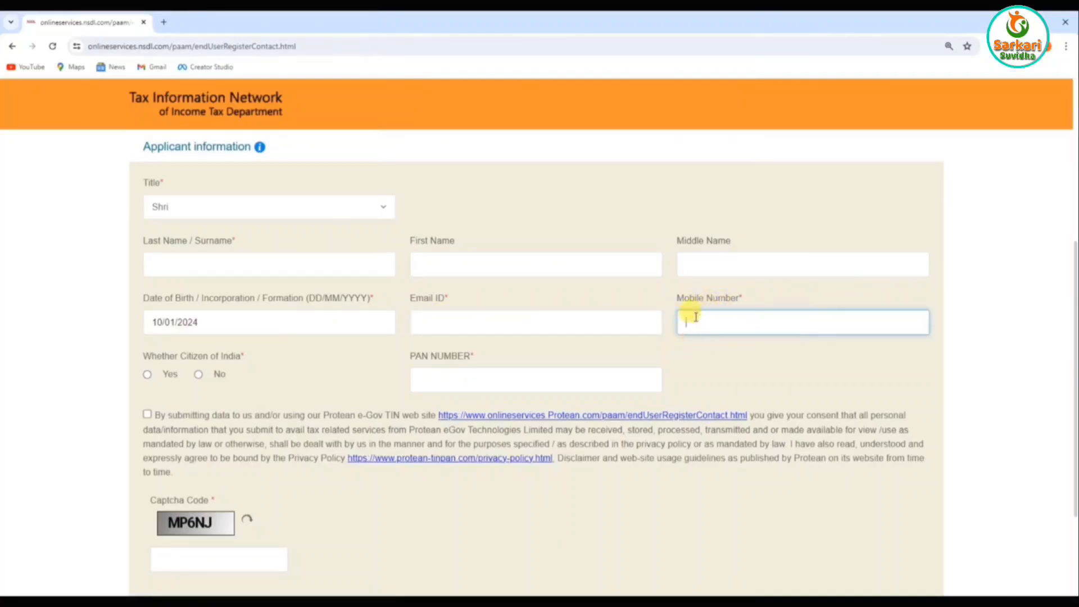
# - Mark the applicant as a citizen of India and go to the PAN number field
pyautogui.moveTo(178, 358); pyautogui.dragTo(235, 358)
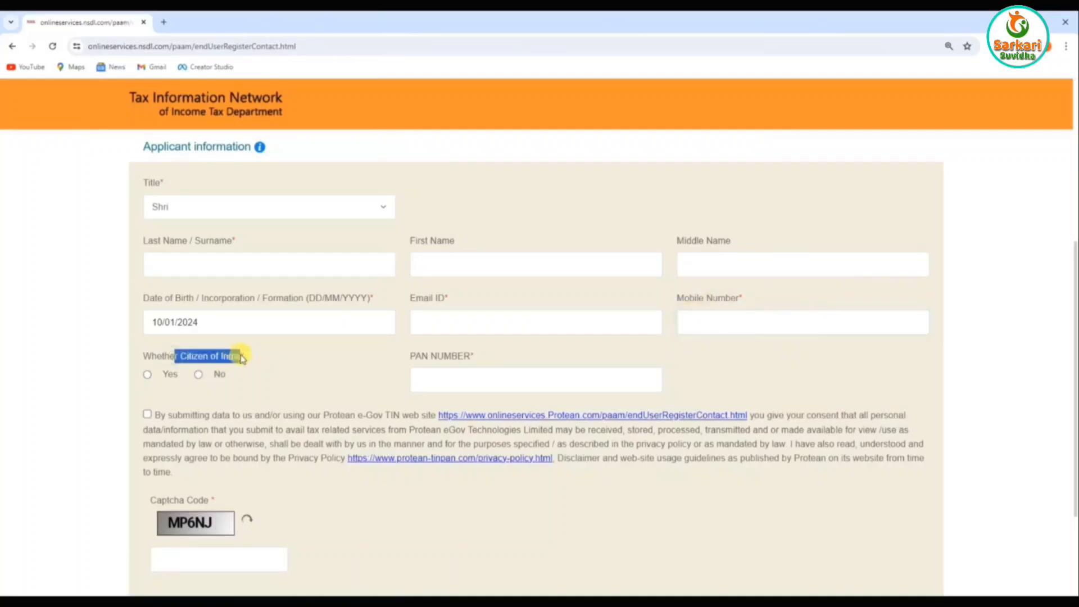
pyautogui.click(146, 375)
pyautogui.click(444, 379)
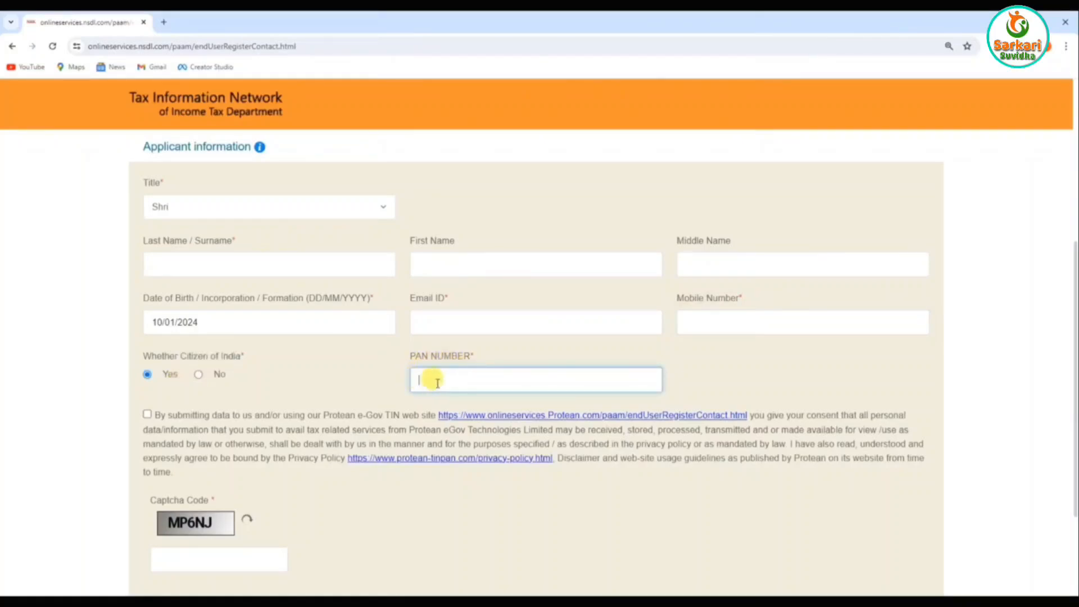
# - Accept the data consent declaration and, from the captcha field, submit the registration form
pyautogui.scroll(-3, 437, 382)
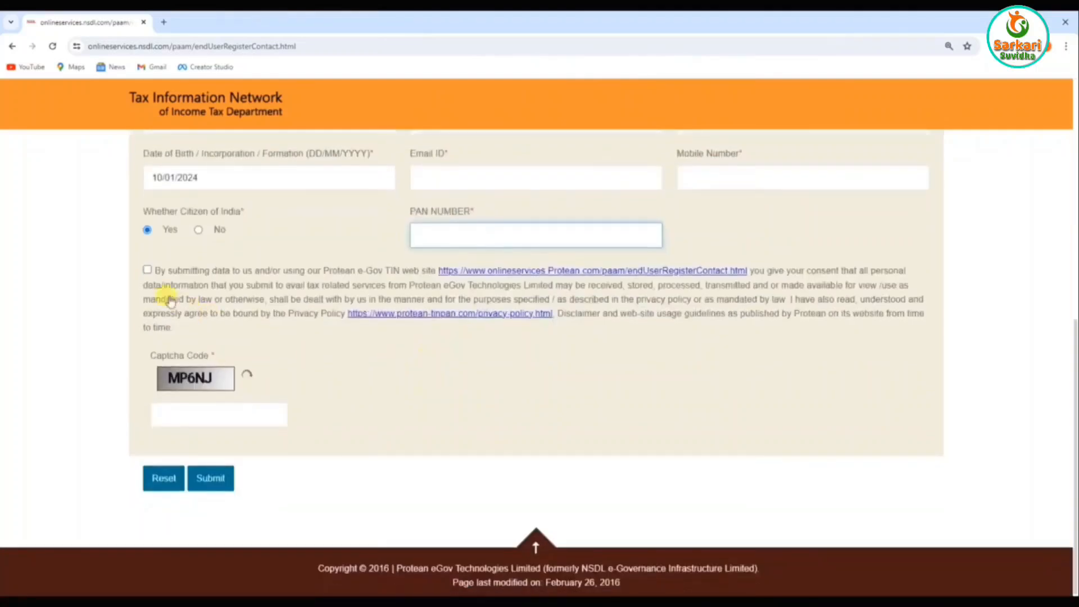
pyautogui.click(147, 270)
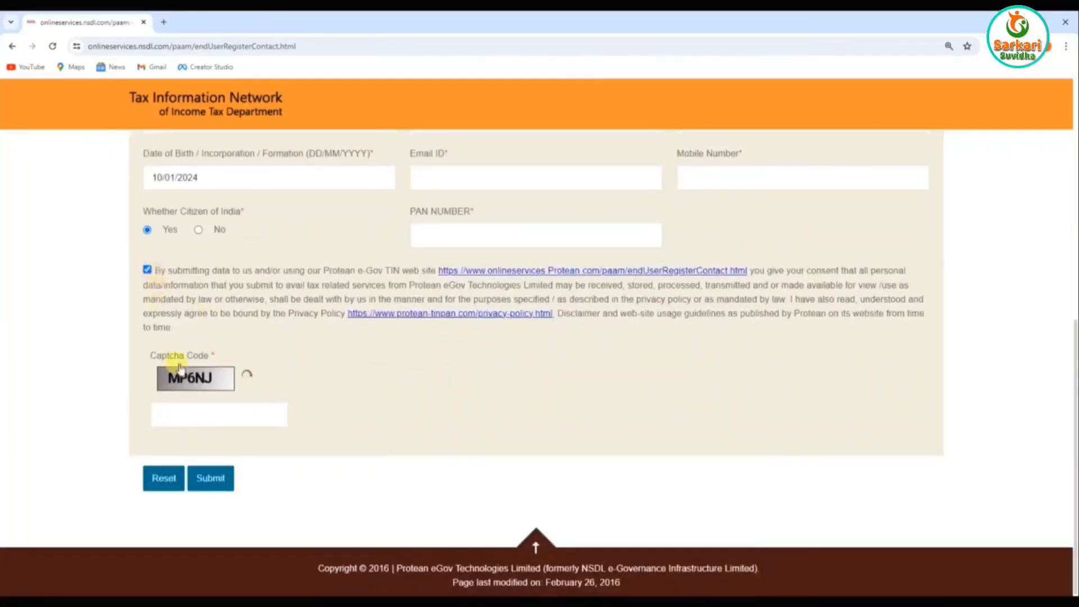
pyautogui.click(175, 416)
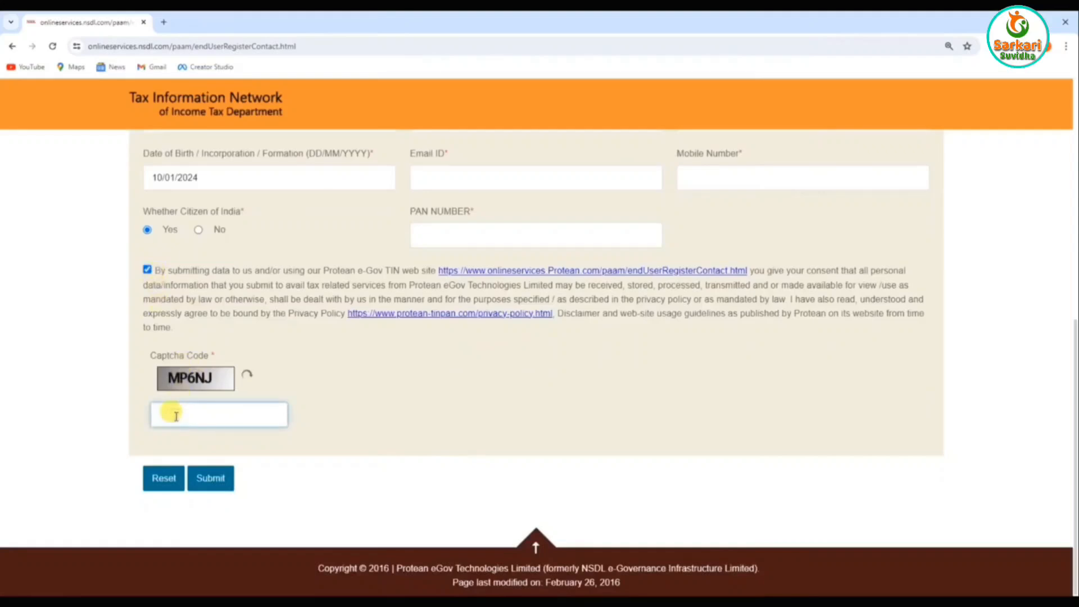
pyautogui.click(211, 480)
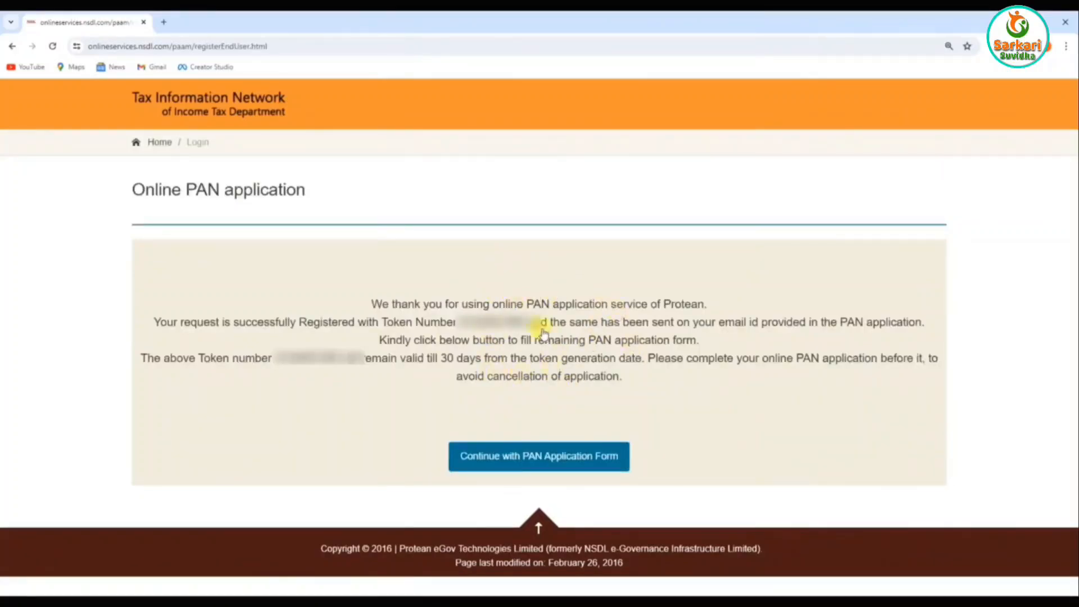
# - Highlight the token number in the registration notice and continue with the PAN application form
pyautogui.moveTo(383, 323); pyautogui.dragTo(530, 332)
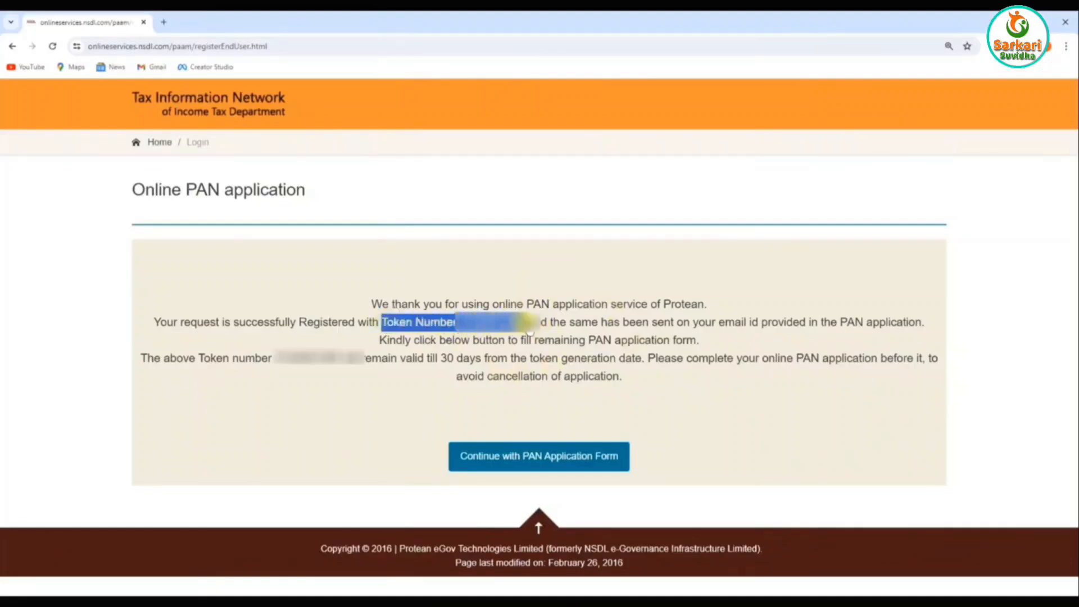
pyautogui.click(500, 338)
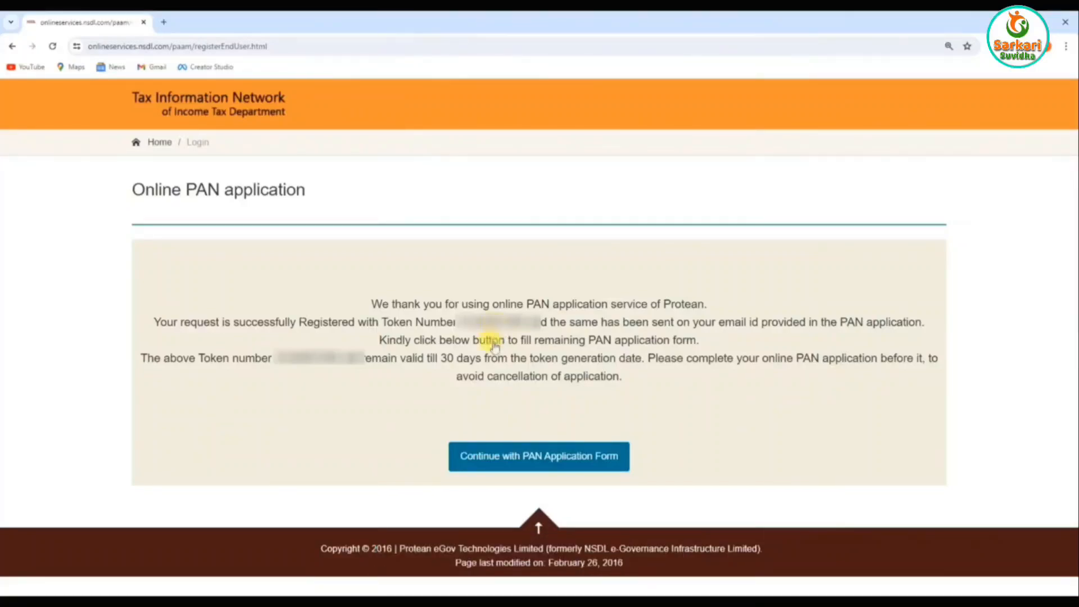
pyautogui.click(541, 469)
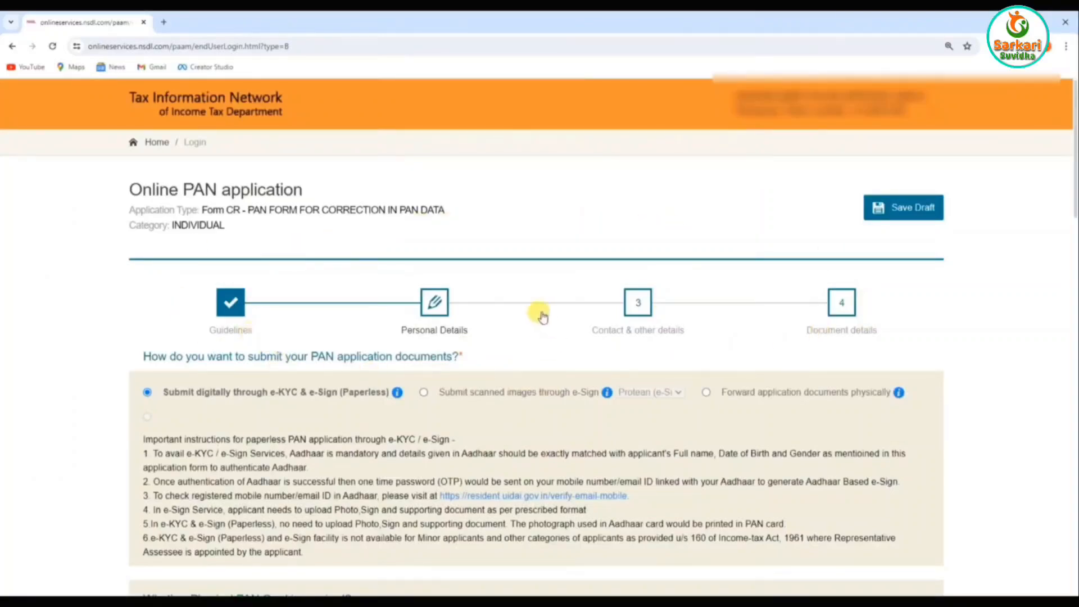
# - Choose to submit scanned images through e-Sign and review the physical PAN card requirement, leaving it at Yes
pyautogui.scroll(-3, 542, 316)
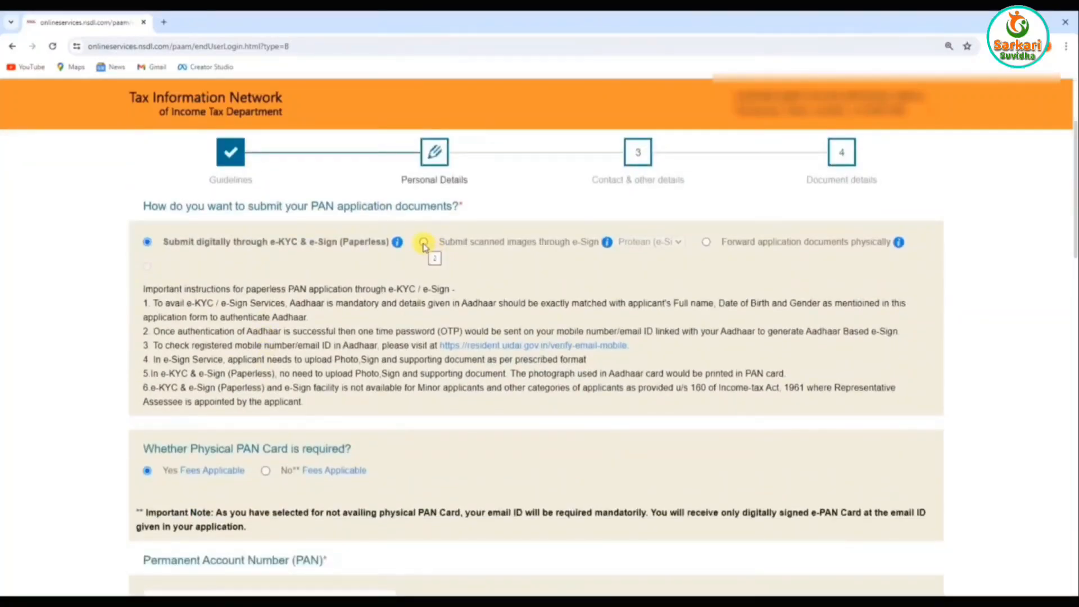
pyautogui.click(423, 243)
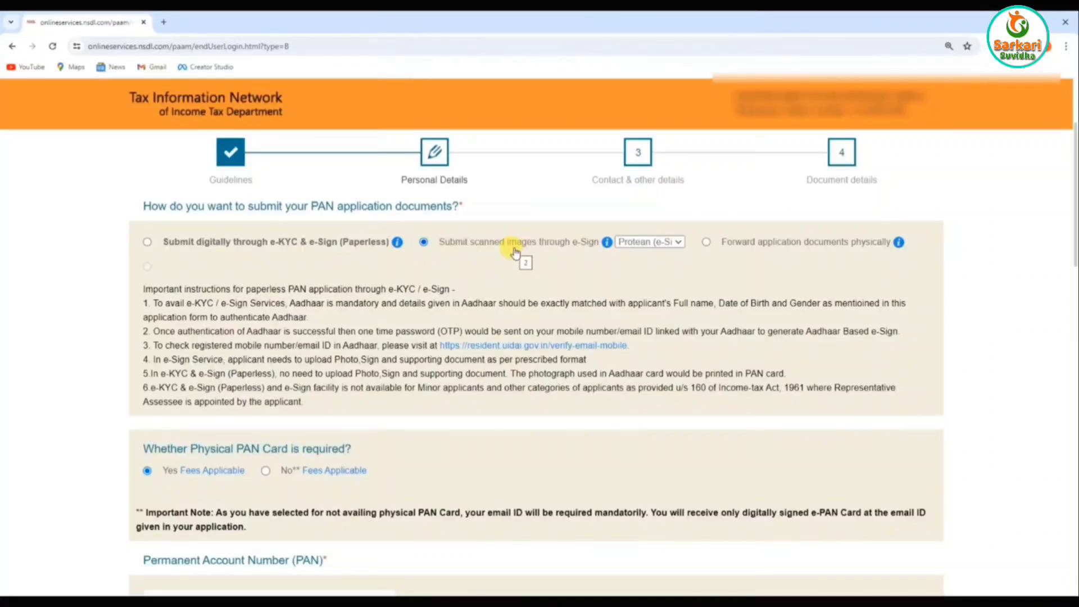
pyautogui.scroll(-3, 515, 253)
pyautogui.moveTo(142, 261); pyautogui.dragTo(351, 266)
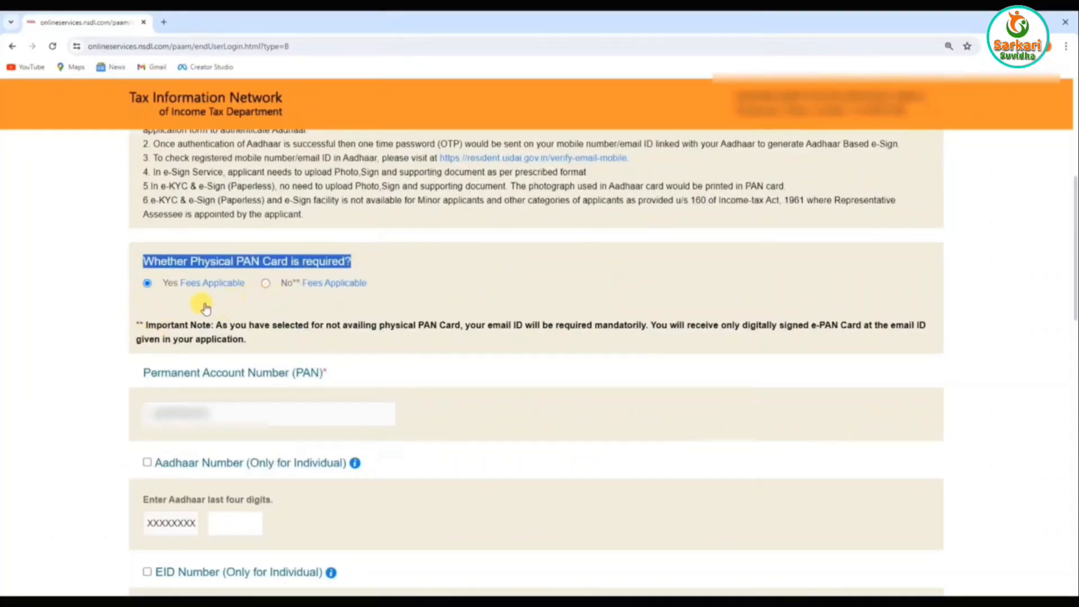
pyautogui.click(152, 298)
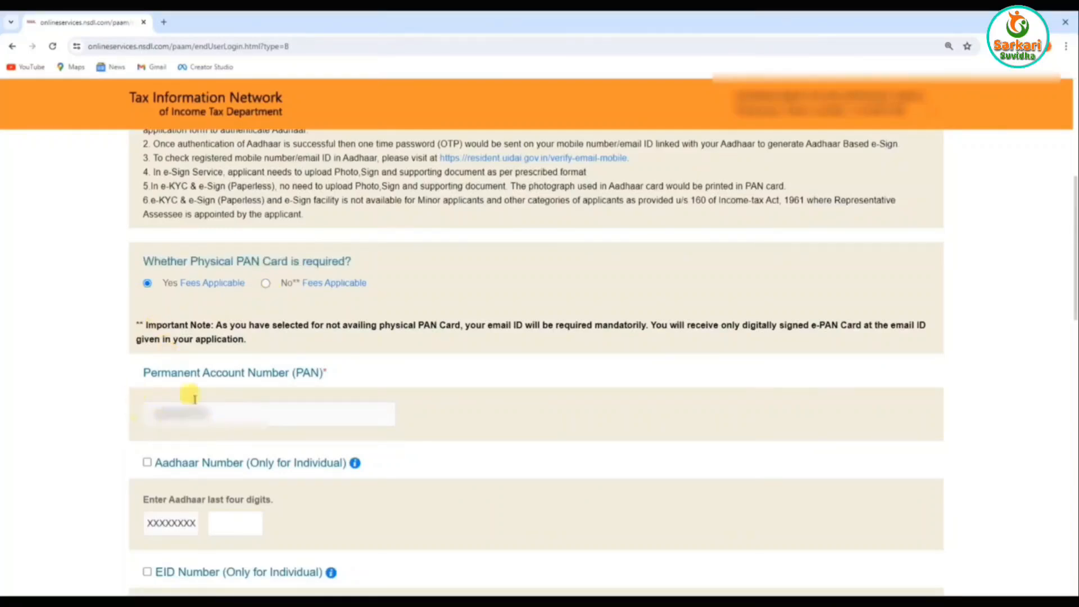
# - Go through the fields for the last four Aadhaar digits and the name as per Aadhaar, down to the applicant's full name
pyautogui.scroll(-3, 197, 371)
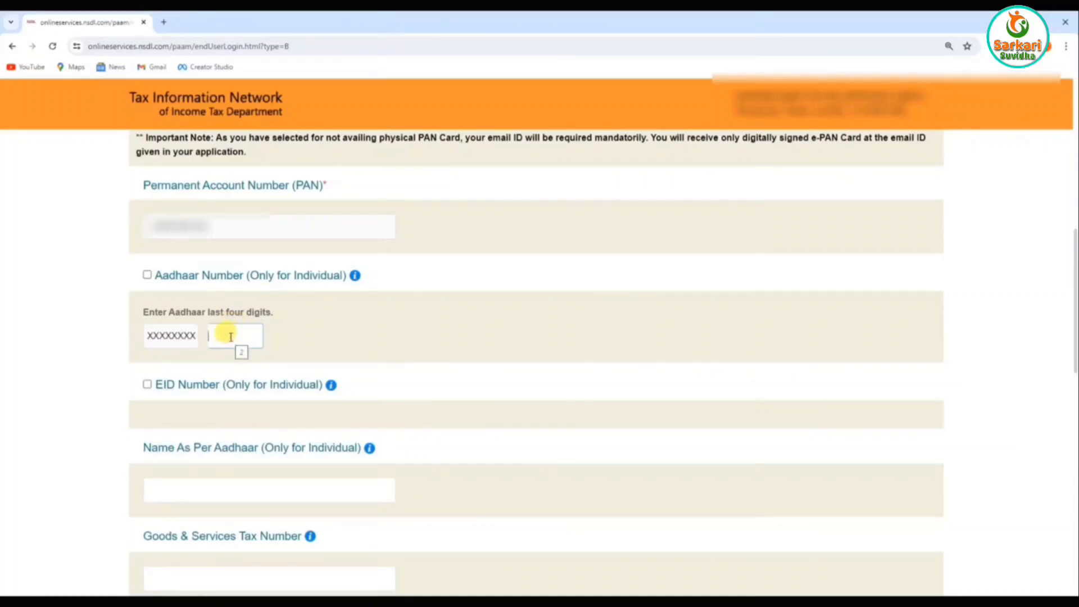
pyautogui.scroll(-3, 230, 336)
pyautogui.click(172, 336)
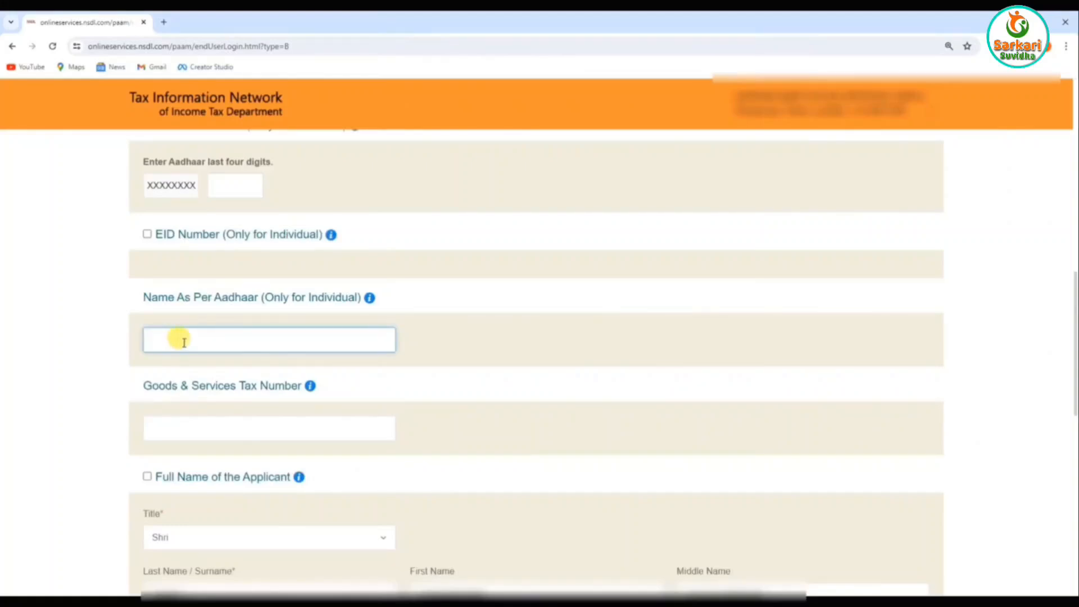
pyautogui.scroll(-3, 184, 343)
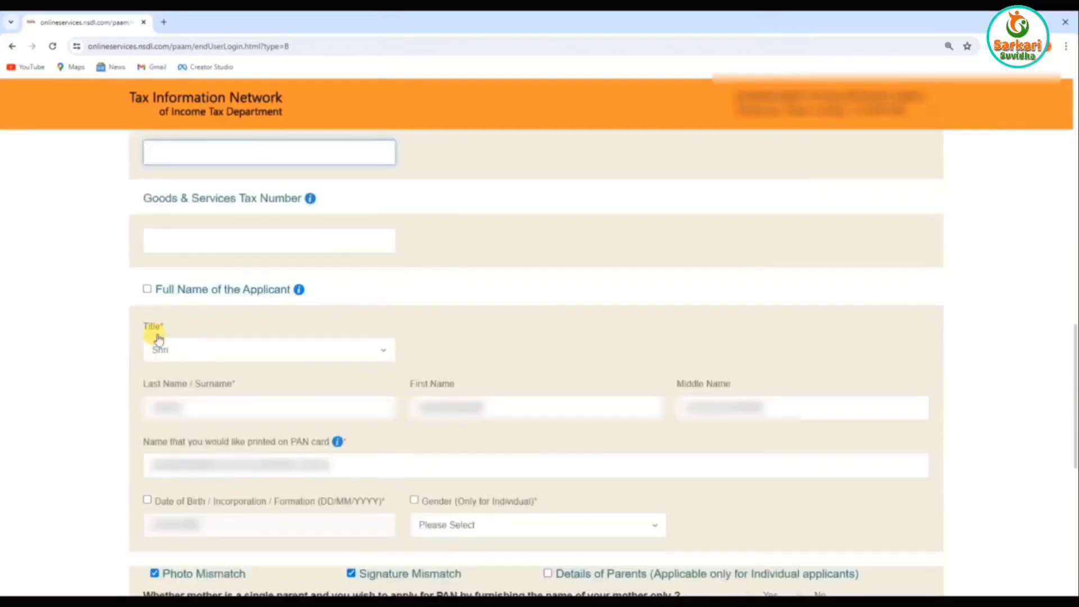
# - Mark the applicant's full name for correction and choose Shri as the title
pyautogui.moveTo(156, 291); pyautogui.dragTo(207, 296)
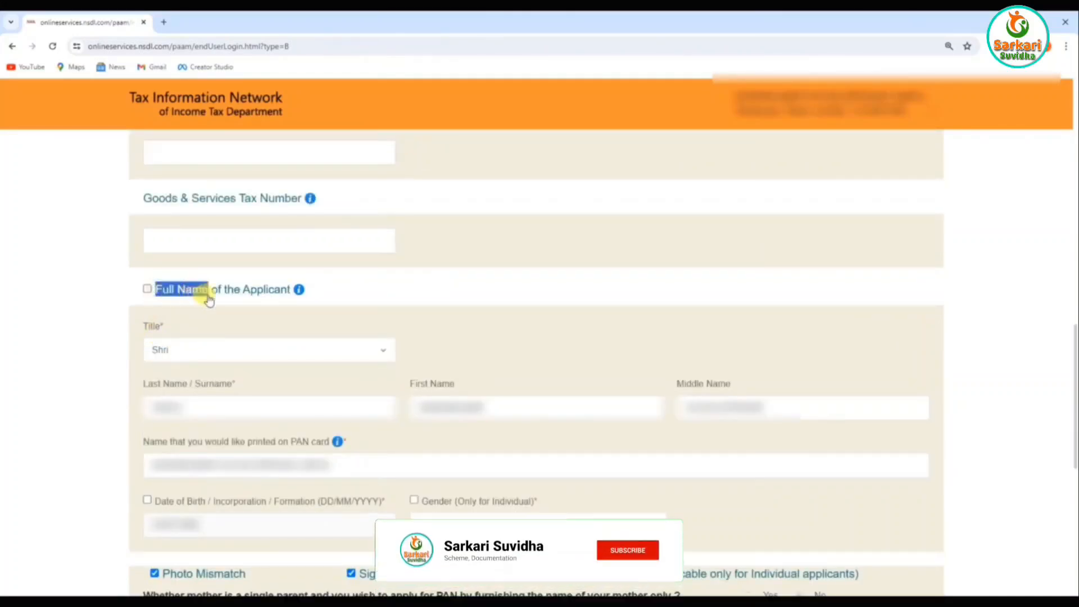
pyautogui.click(176, 299)
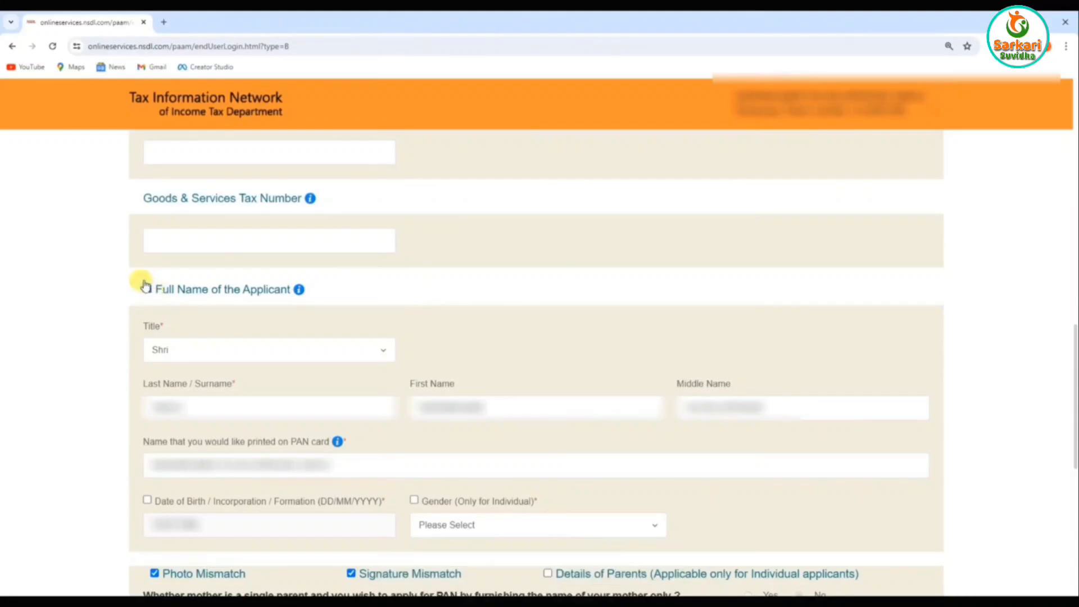
pyautogui.click(146, 288)
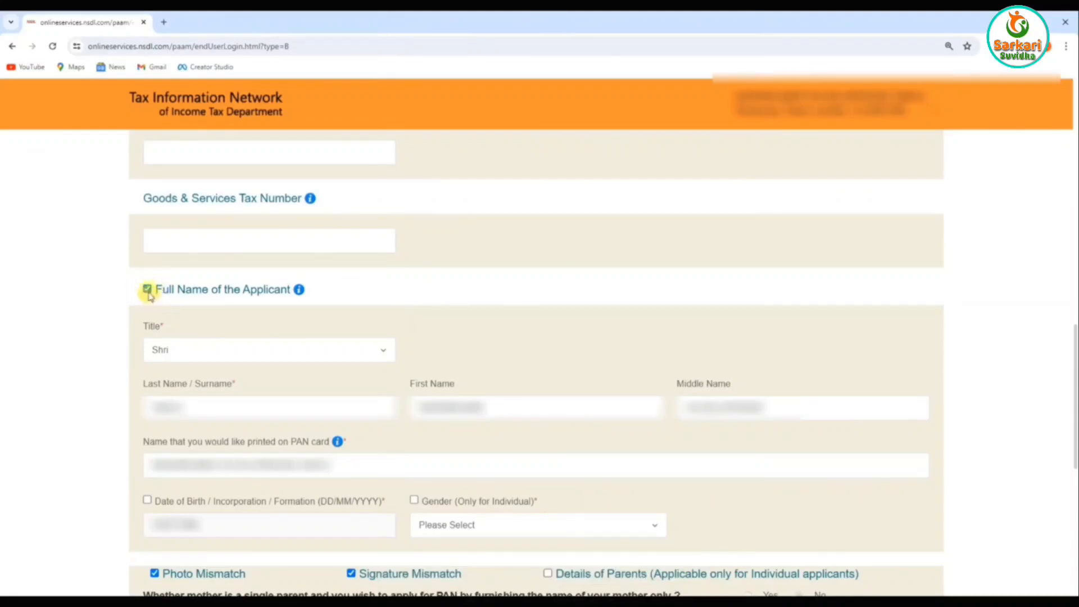
pyautogui.click(175, 351)
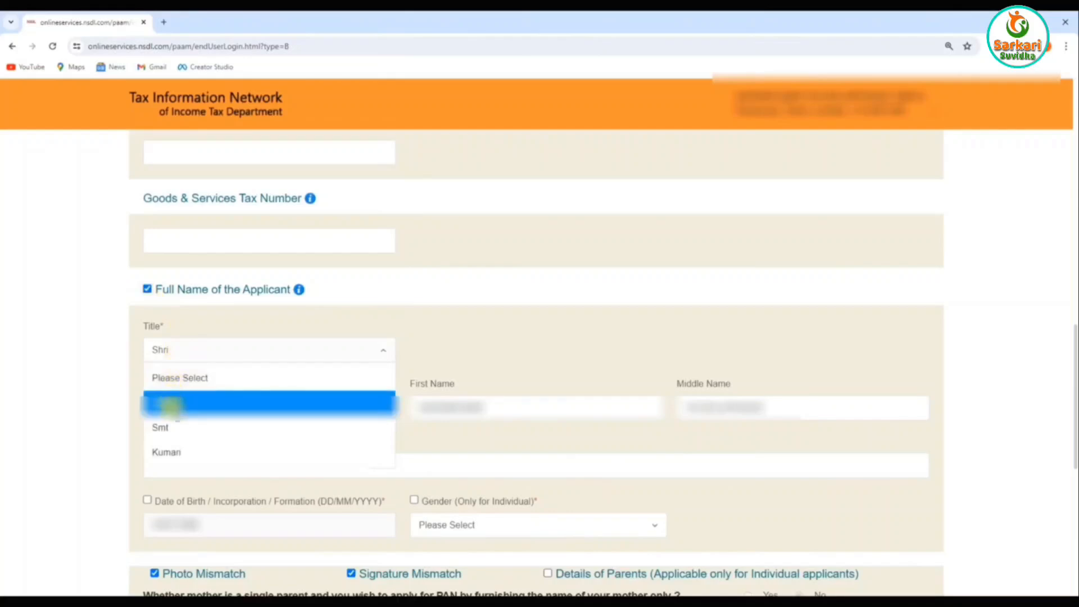
pyautogui.click(174, 404)
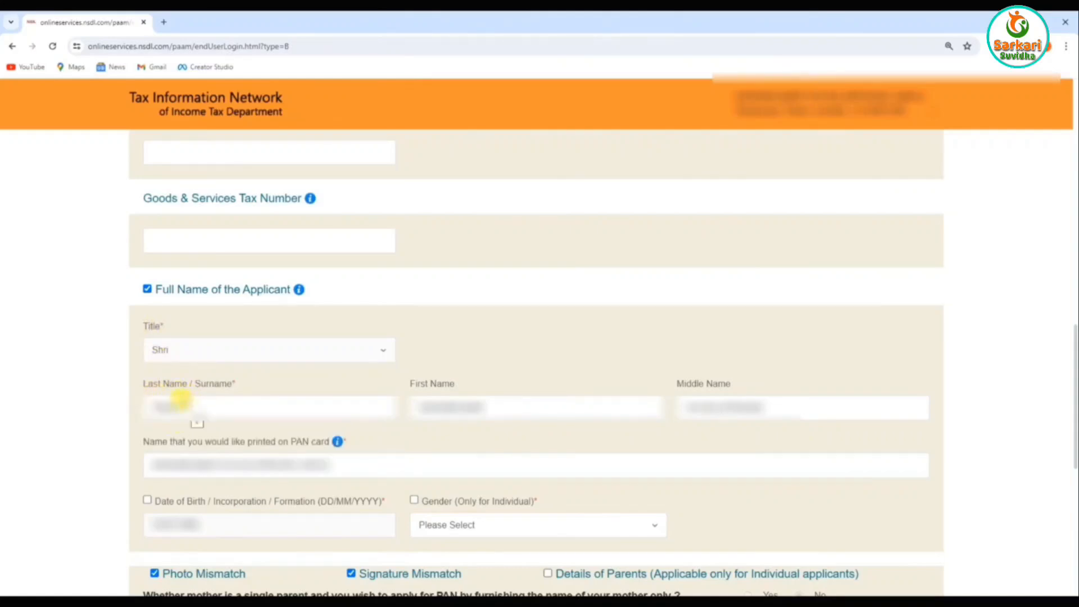
# - Go through the applicant's first name, middle name and the name to print on the PAN card
pyautogui.click(512, 407)
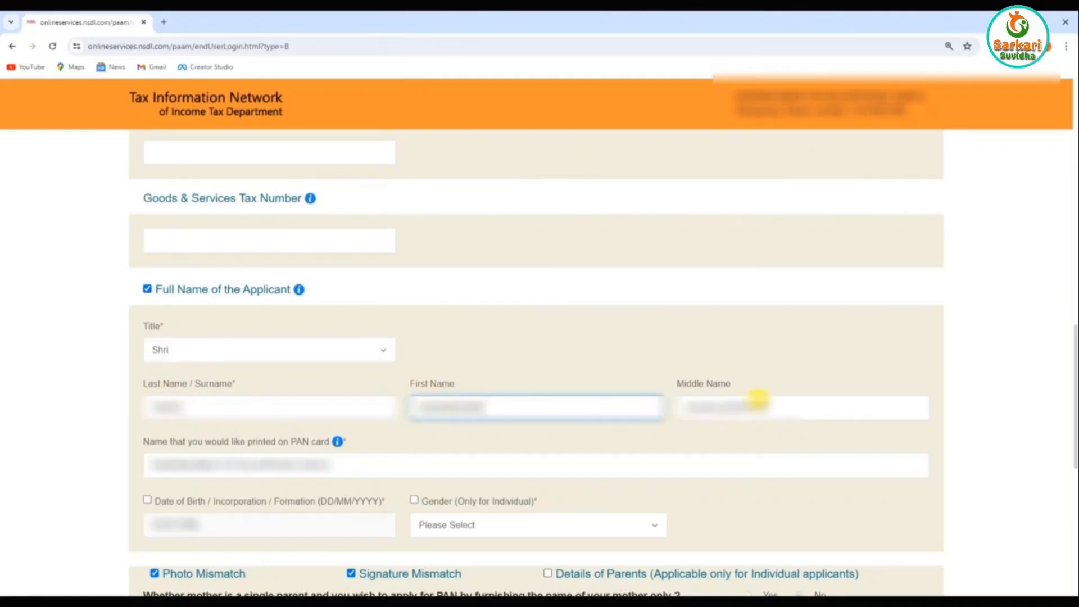
pyautogui.click(756, 407)
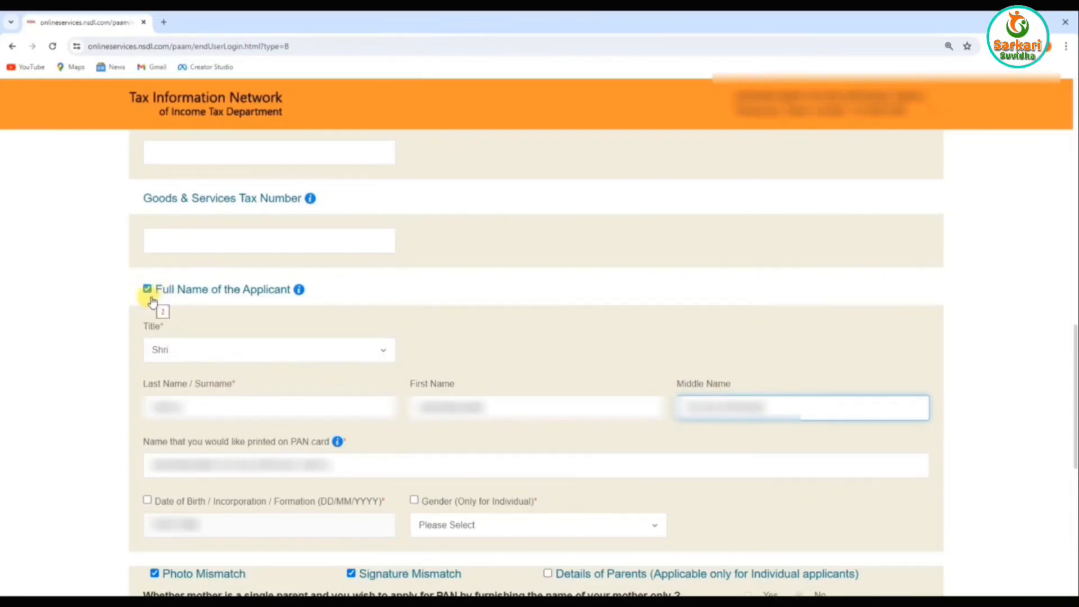
pyautogui.scroll(-3, 152, 302)
pyautogui.click(344, 313)
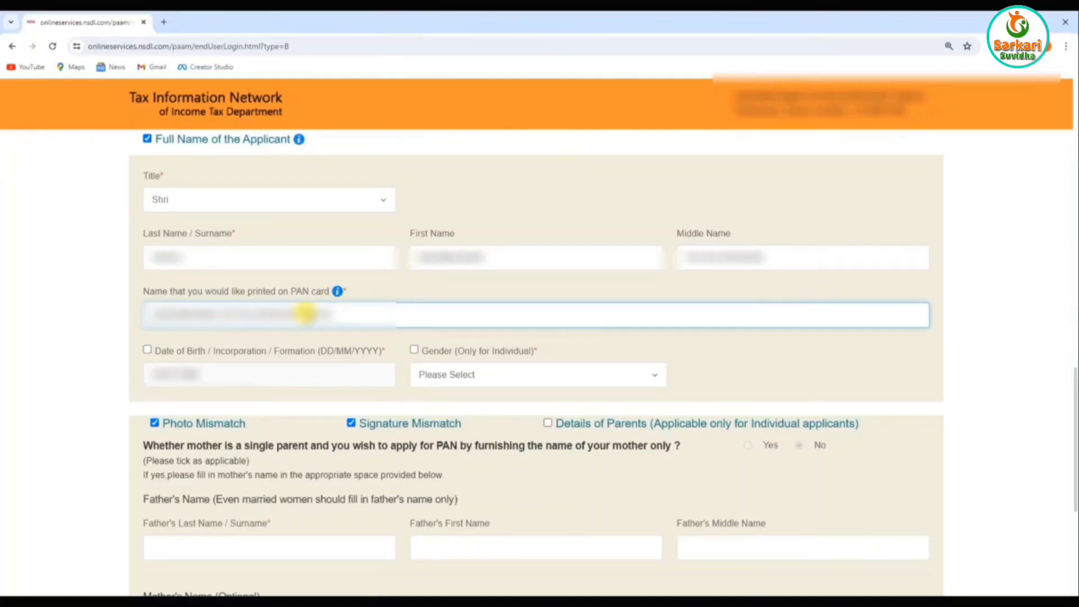
# - Mark the date of birth for correction, go into its field, and unmark it again
pyautogui.scroll(-2, 166, 249)
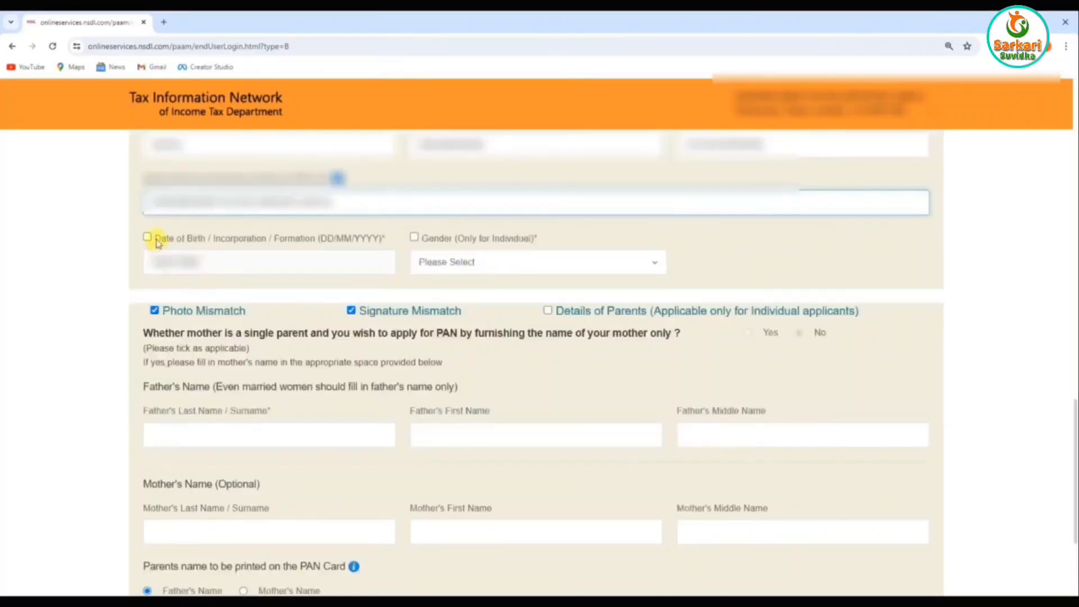
pyautogui.moveTo(156, 240); pyautogui.dragTo(207, 246)
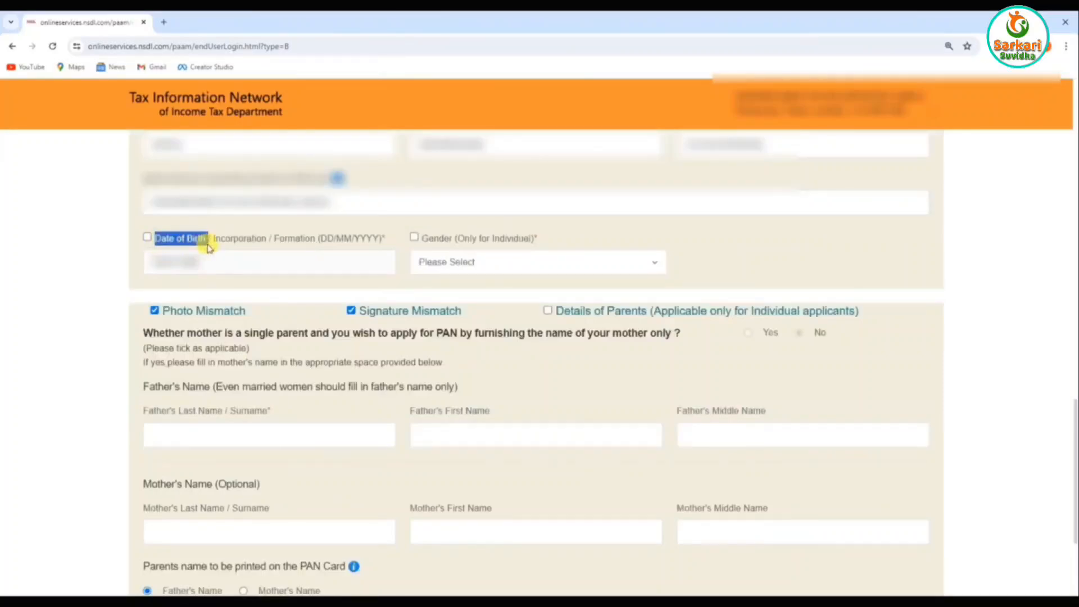
pyautogui.click(145, 248)
pyautogui.click(209, 256)
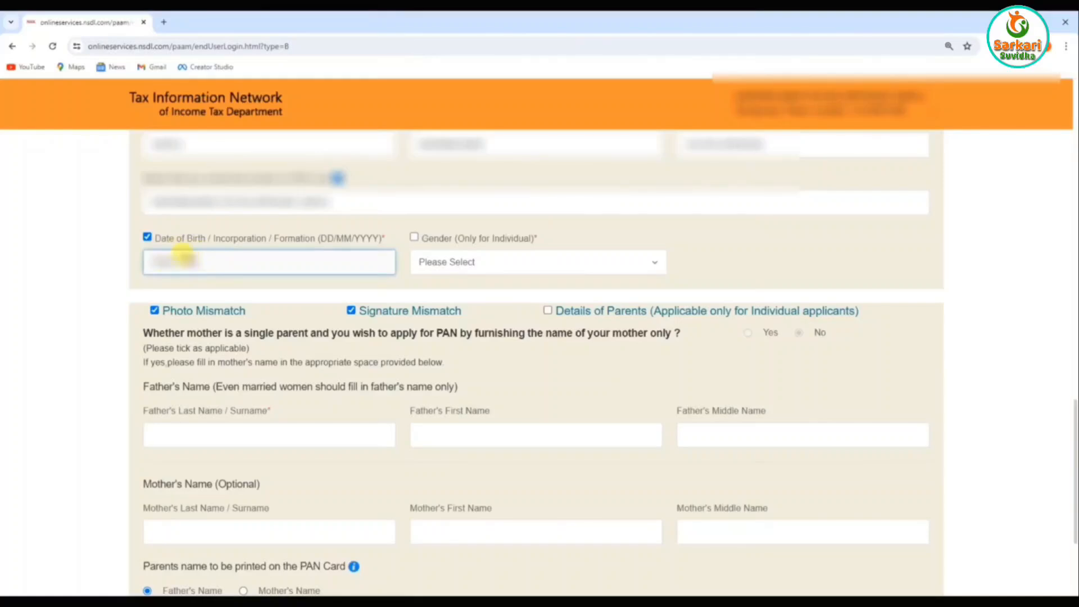
pyautogui.click(148, 238)
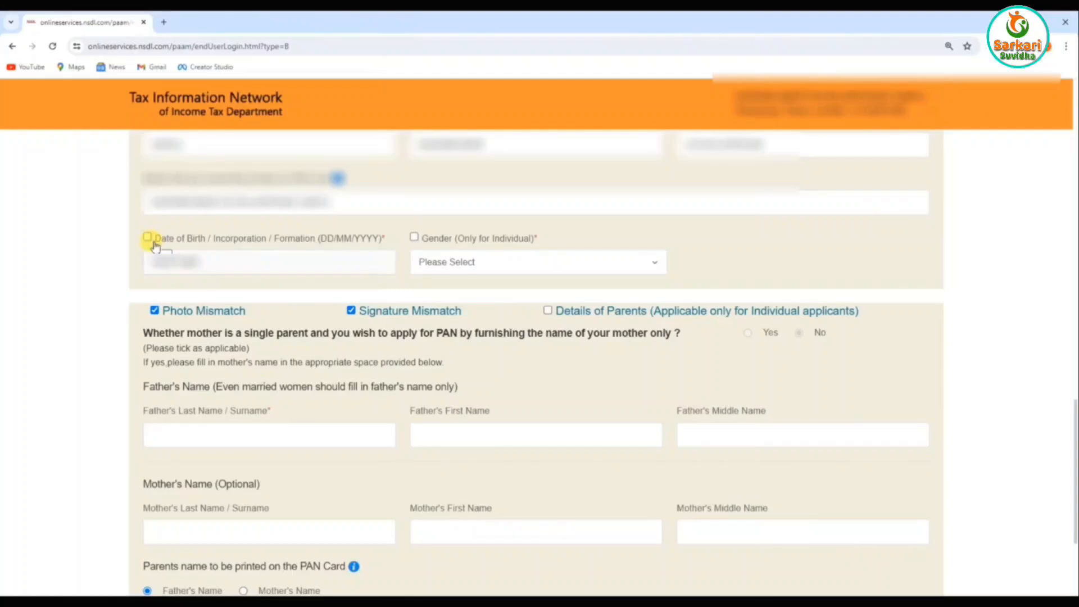
# - Set the applicant's gender to Male
pyautogui.click(432, 262)
pyautogui.click(430, 313)
pyautogui.scroll(-2, 441, 287)
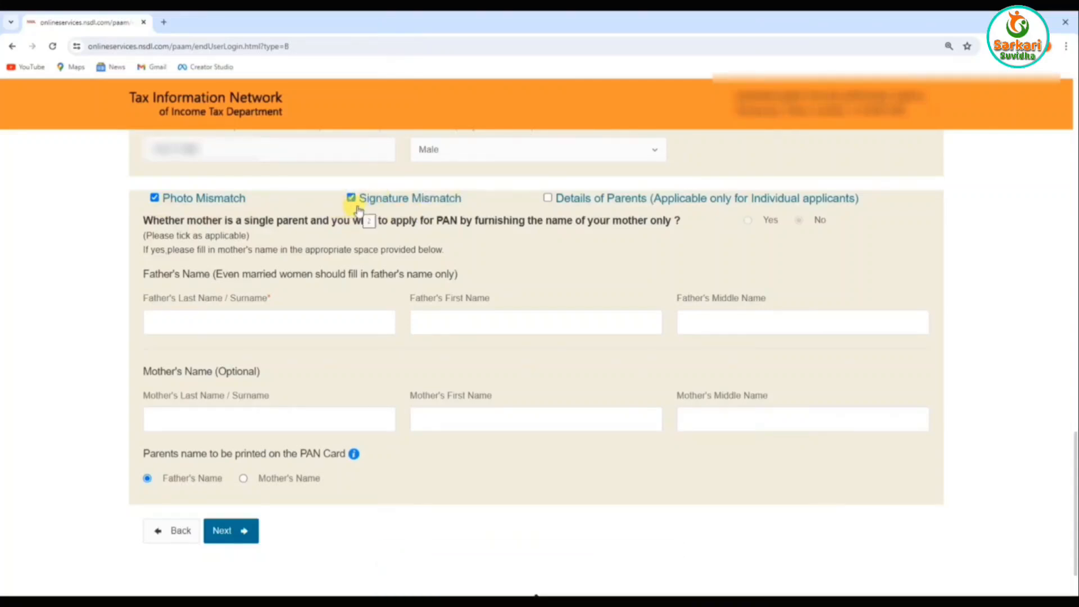
# - Go through the last, first and middle name fields for the father and the mother, leaving them empty
pyautogui.click(170, 316)
pyautogui.click(146, 298)
pyautogui.moveTo(146, 298); pyautogui.dragTo(222, 300)
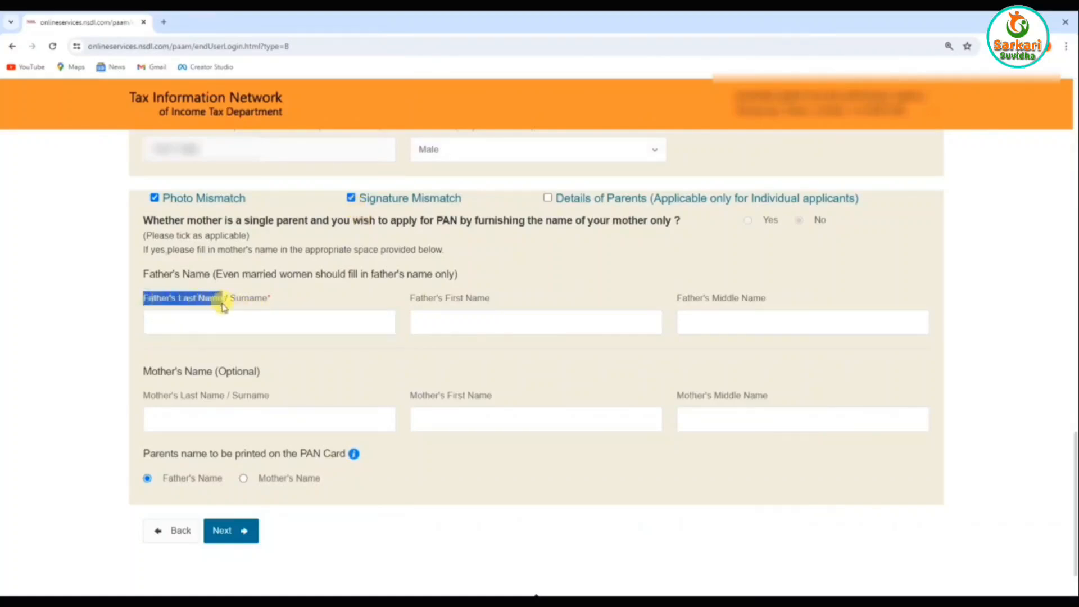
pyautogui.click(207, 310)
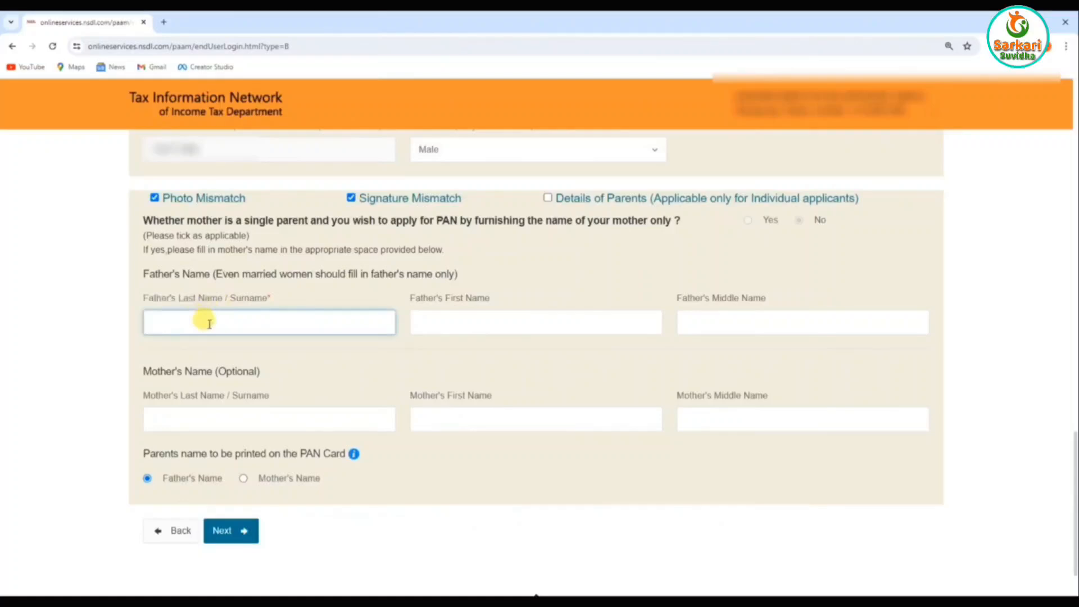
pyautogui.click(438, 319)
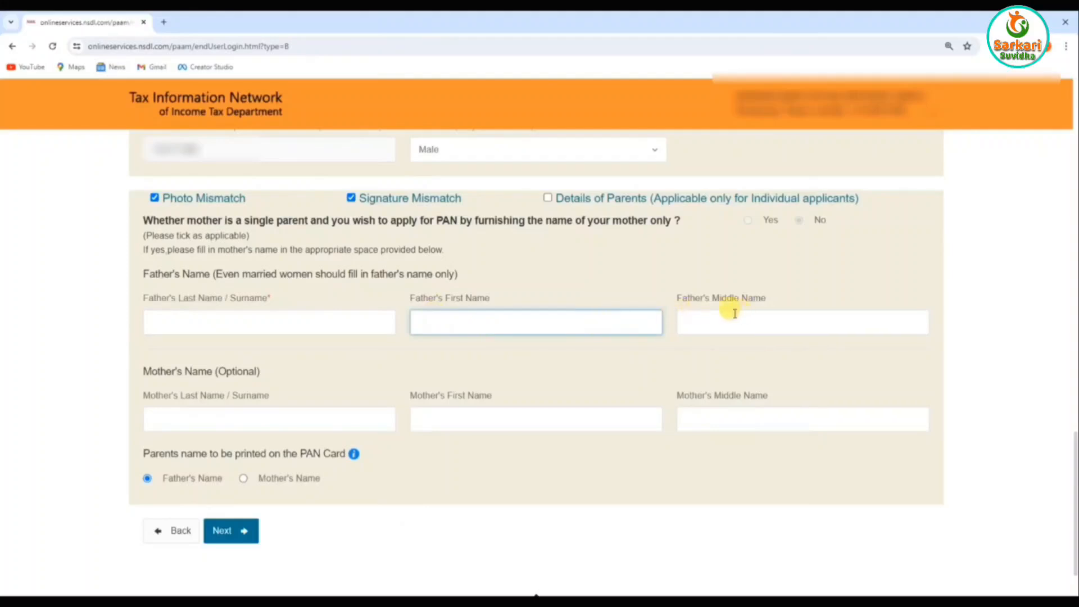
pyautogui.click(717, 319)
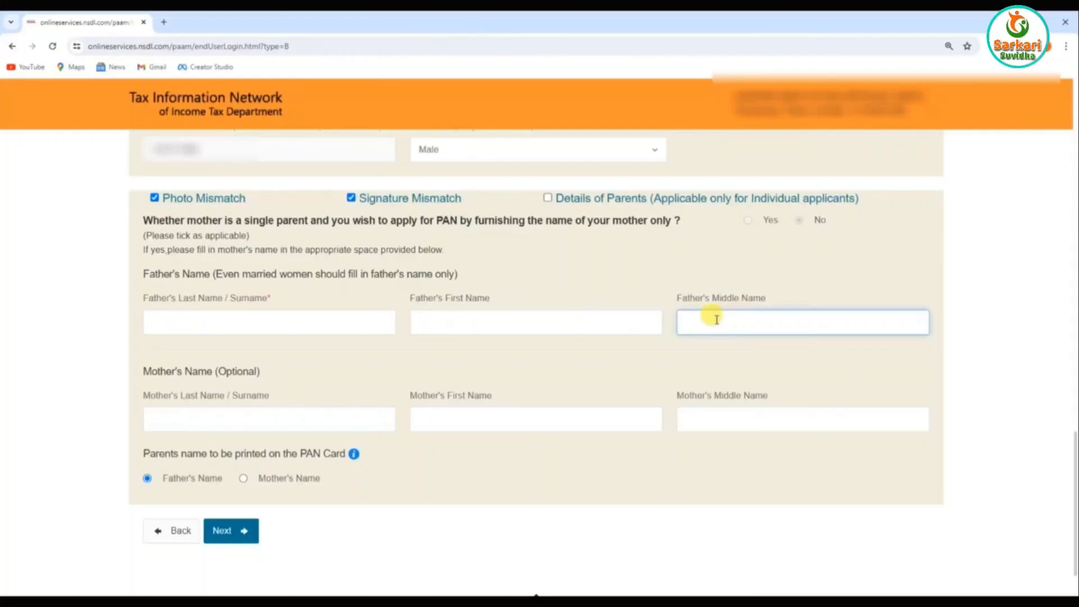
pyautogui.click(196, 423)
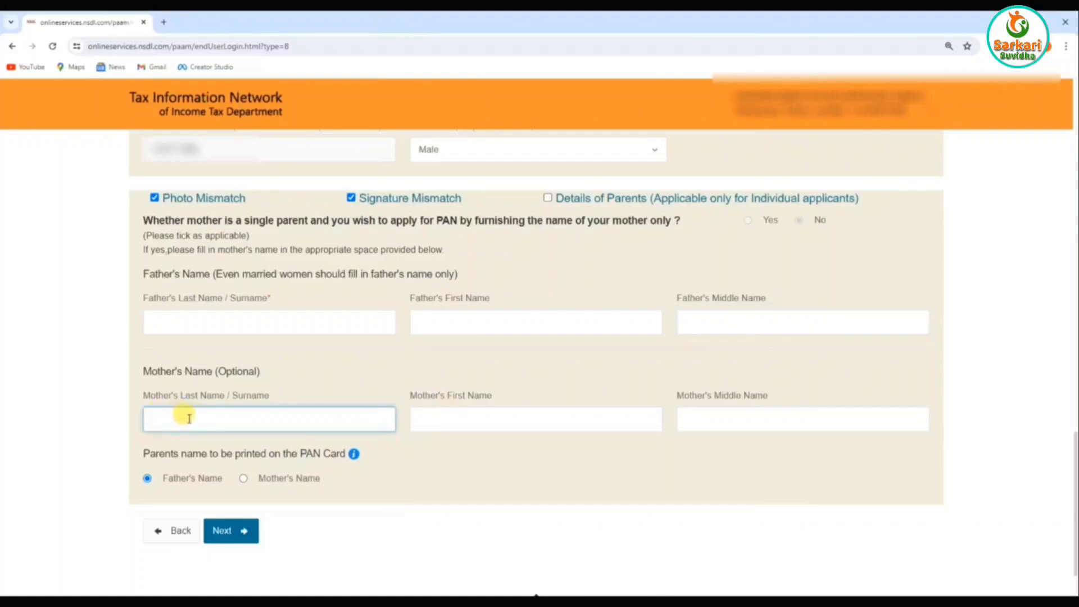
pyautogui.click(440, 420)
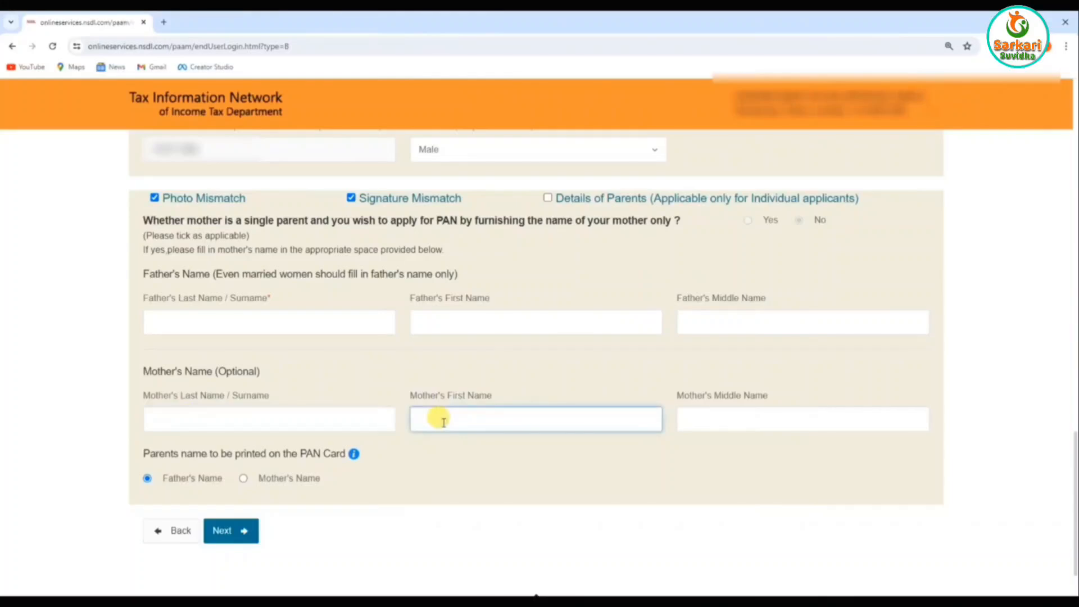
pyautogui.click(704, 420)
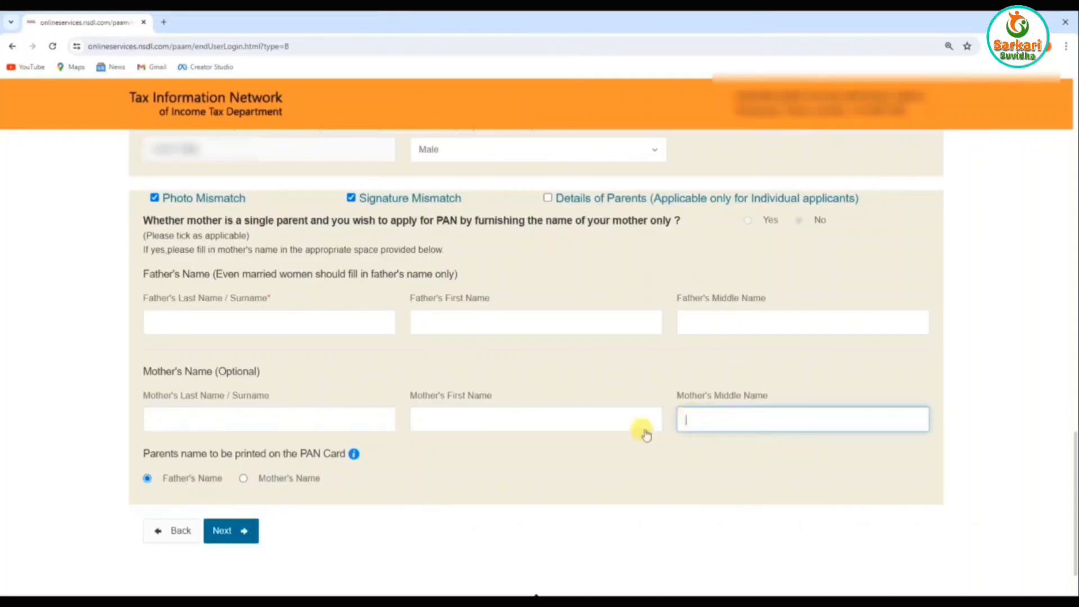
# - Keep Father's Name as the parent's name printed on the PAN card and continue to the contact and other details
pyautogui.moveTo(139, 454); pyautogui.dragTo(350, 454)
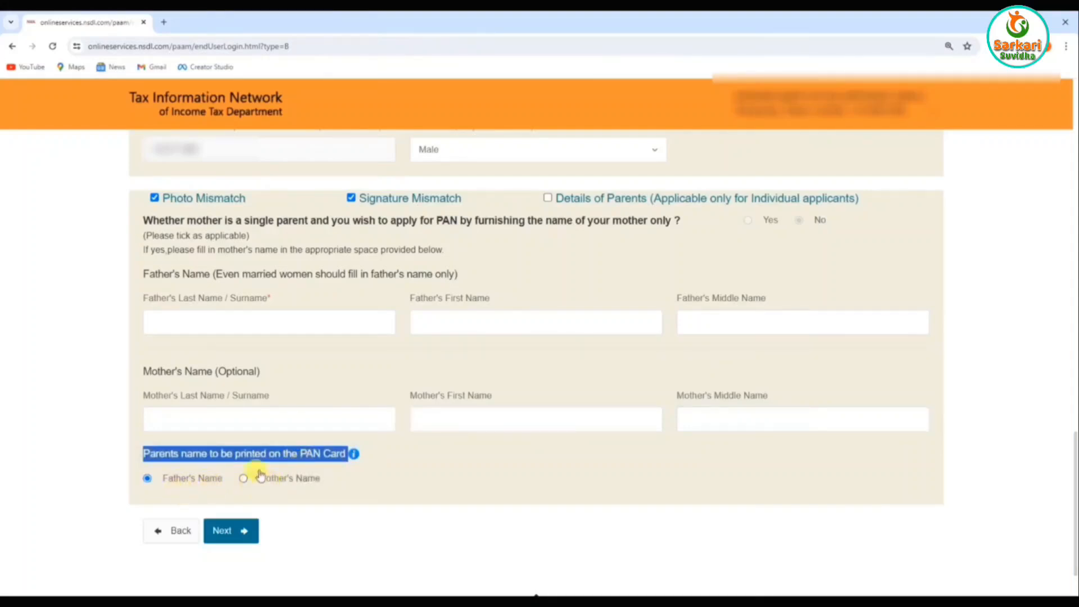
pyautogui.click(219, 490)
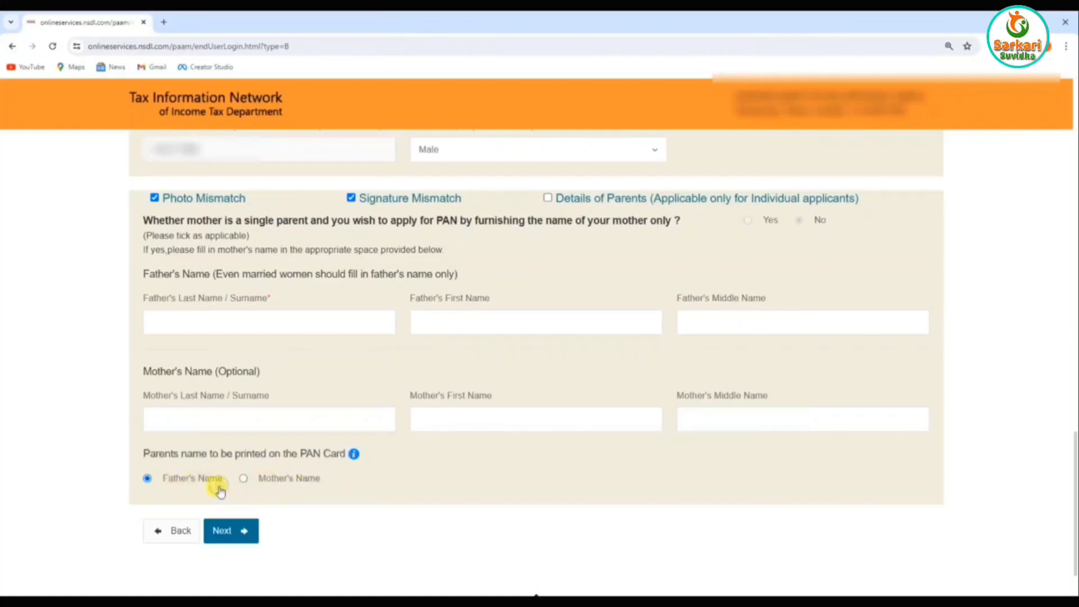
pyautogui.click(233, 533)
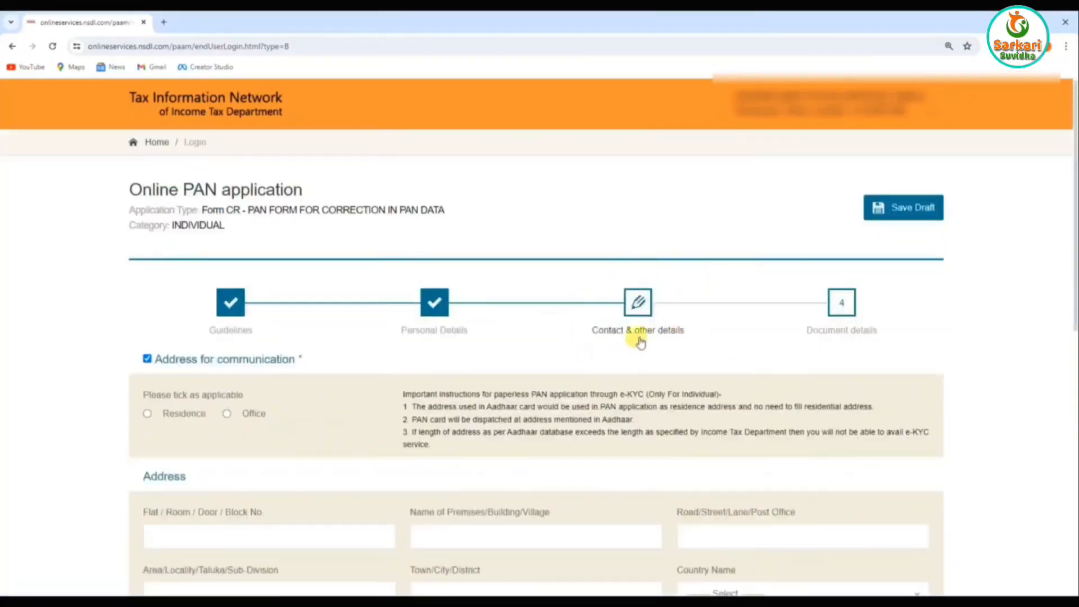
# - Choose Residence as the address for communication
pyautogui.scroll(-2, 326, 369)
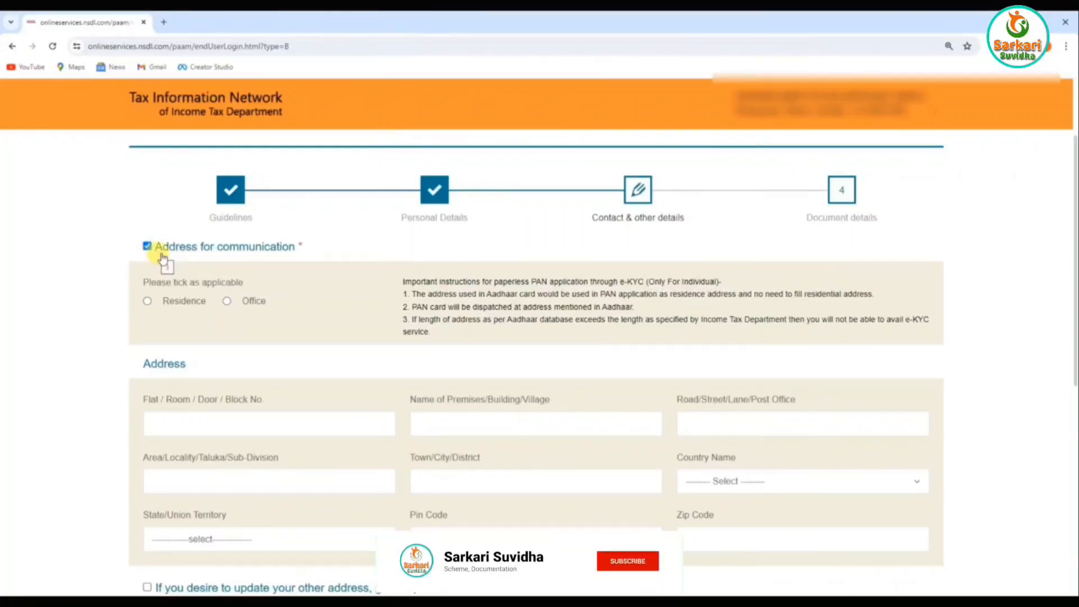
pyautogui.click(148, 303)
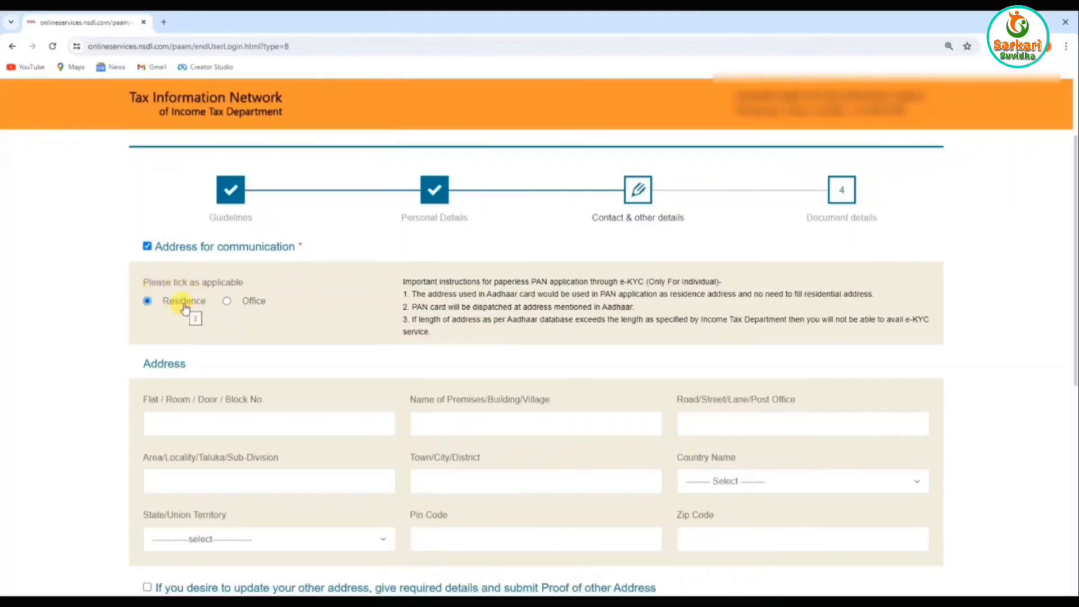
# - Go through the address fields from flat or block number to town, city or district, leaving them empty
pyautogui.scroll(-3, 185, 308)
pyautogui.moveTo(142, 219); pyautogui.dragTo(175, 217)
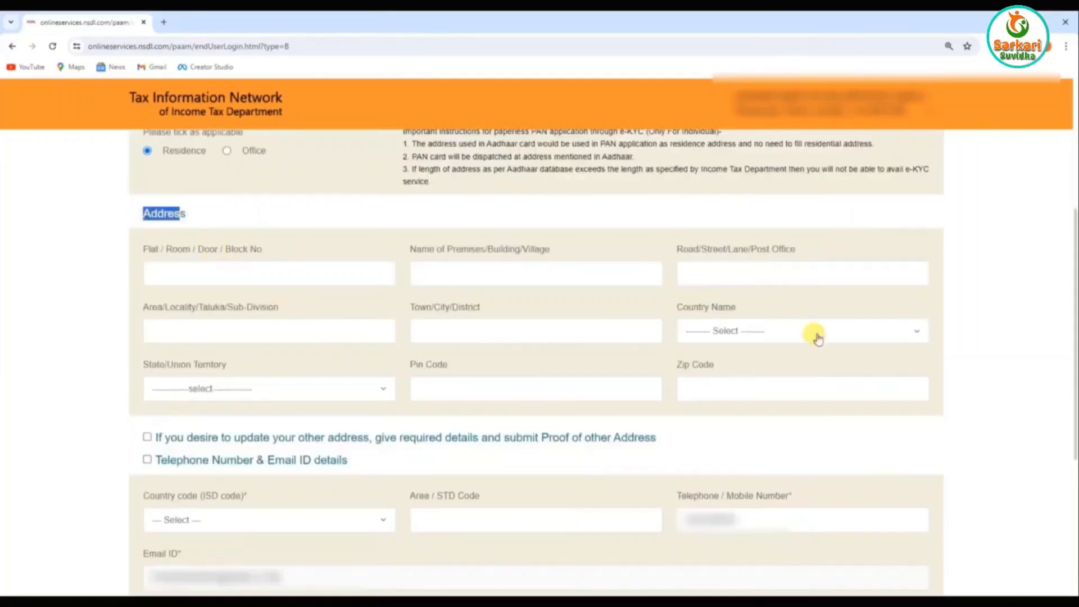
pyautogui.click(204, 268)
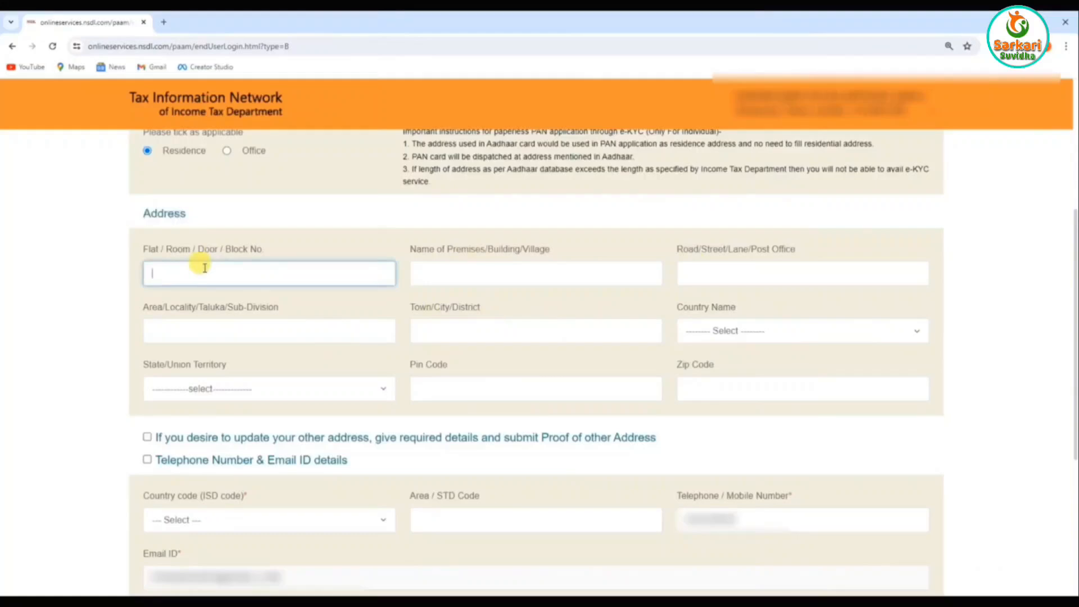
pyautogui.click(443, 269)
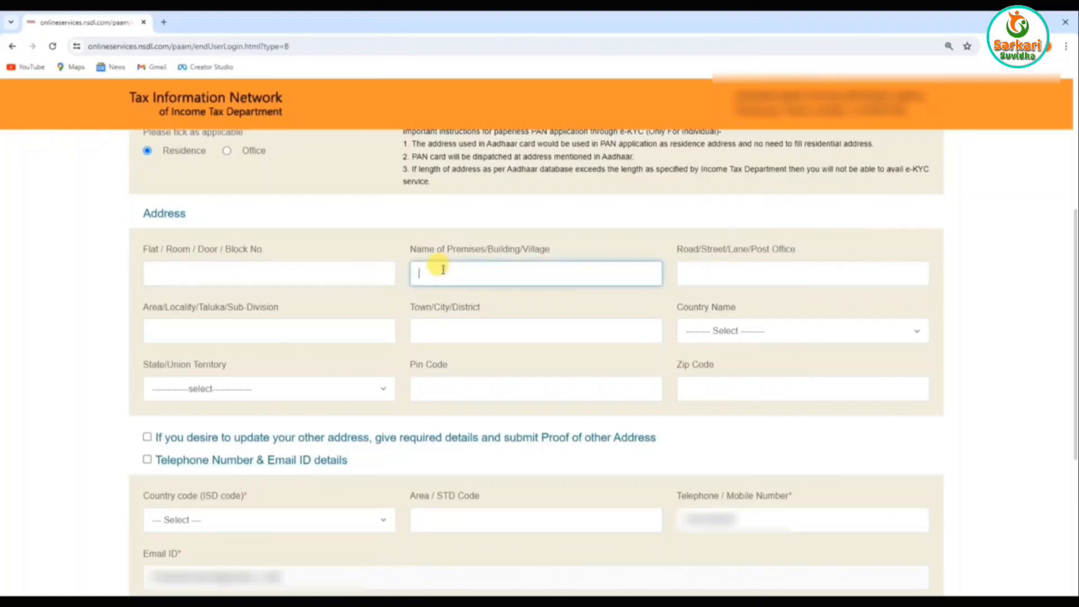
pyautogui.click(747, 268)
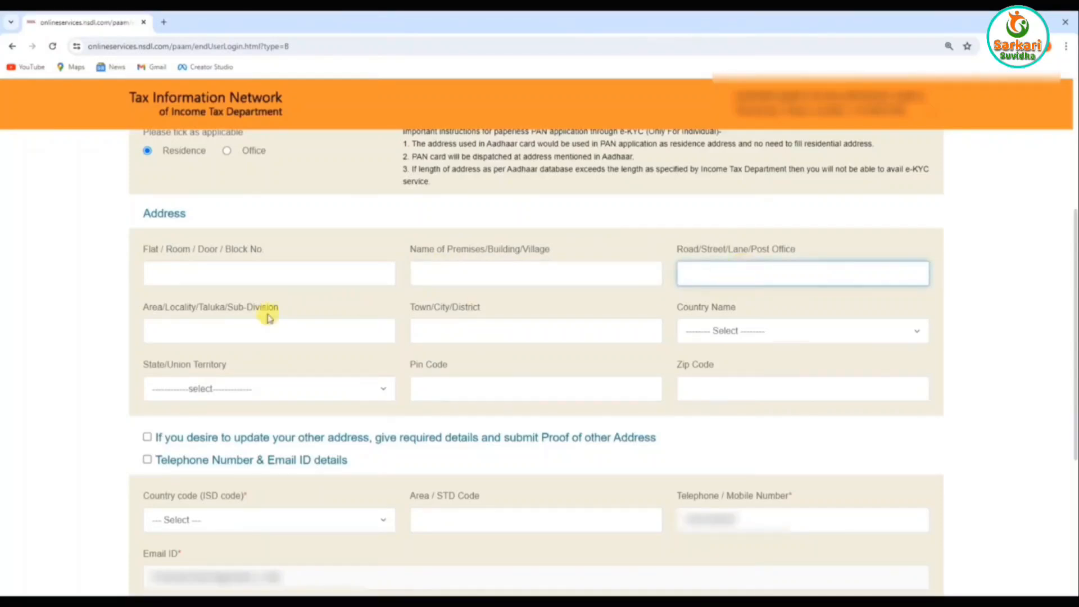
pyautogui.click(192, 334)
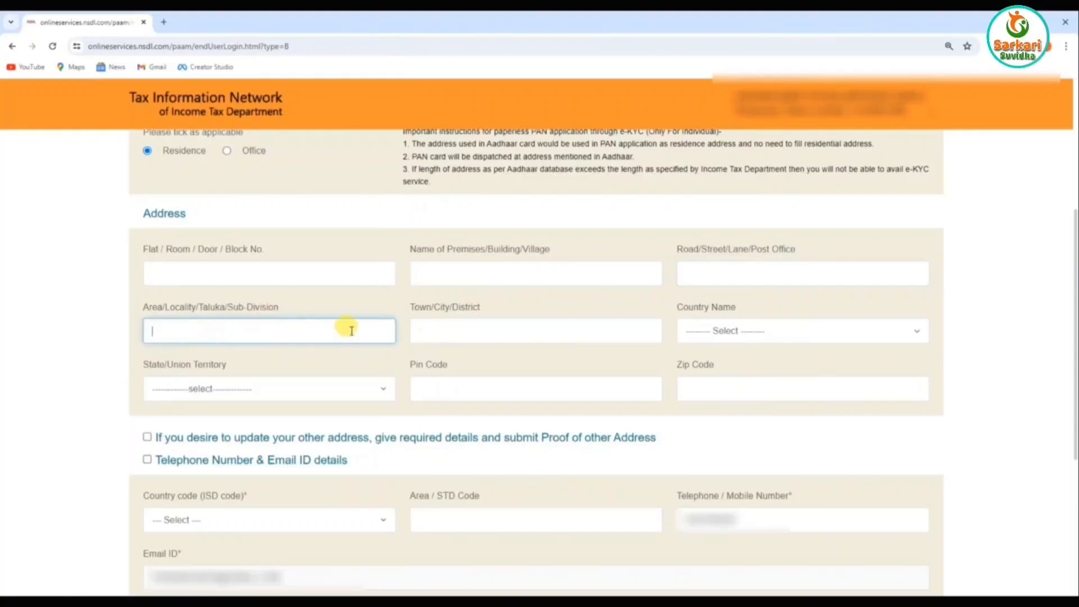
pyautogui.click(450, 332)
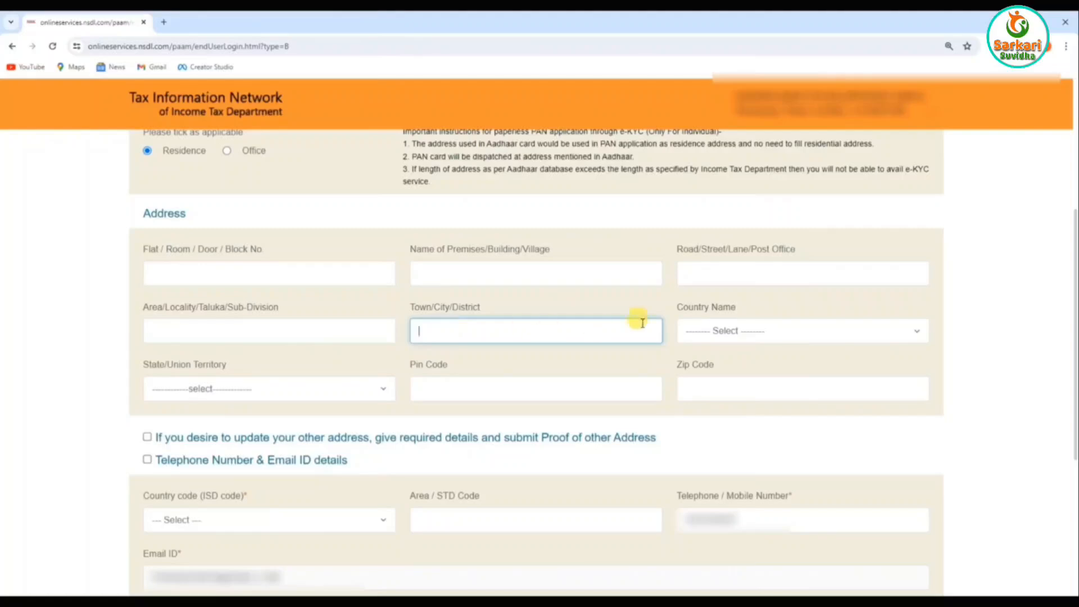
# - Set the address country to INDIA and the state to MAHARASHTRA, leaving the pin code empty
pyautogui.click(697, 329)
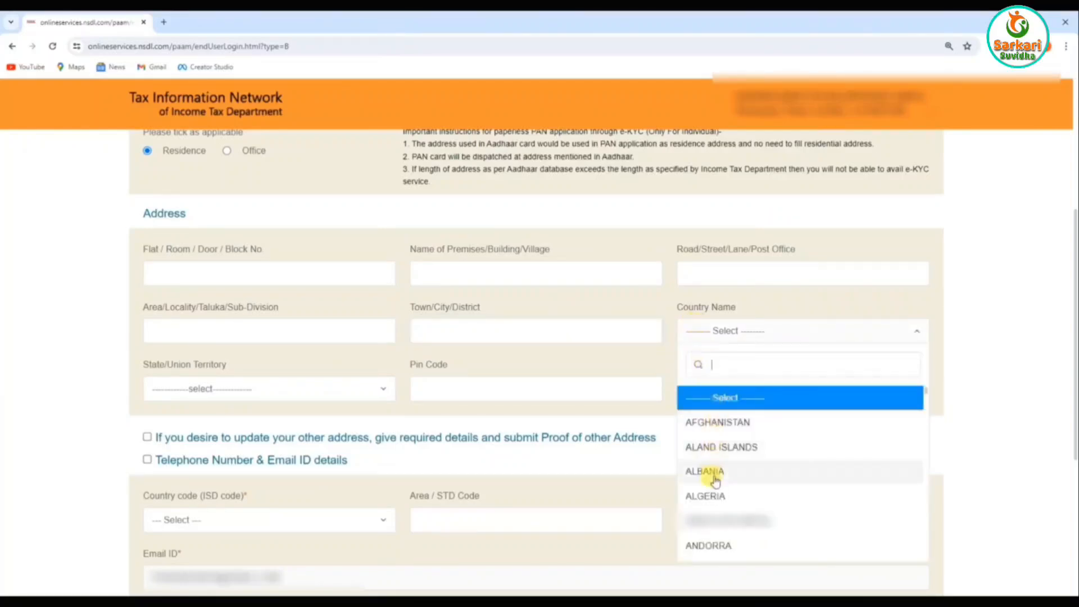
pyautogui.scroll(-20, 713, 506)
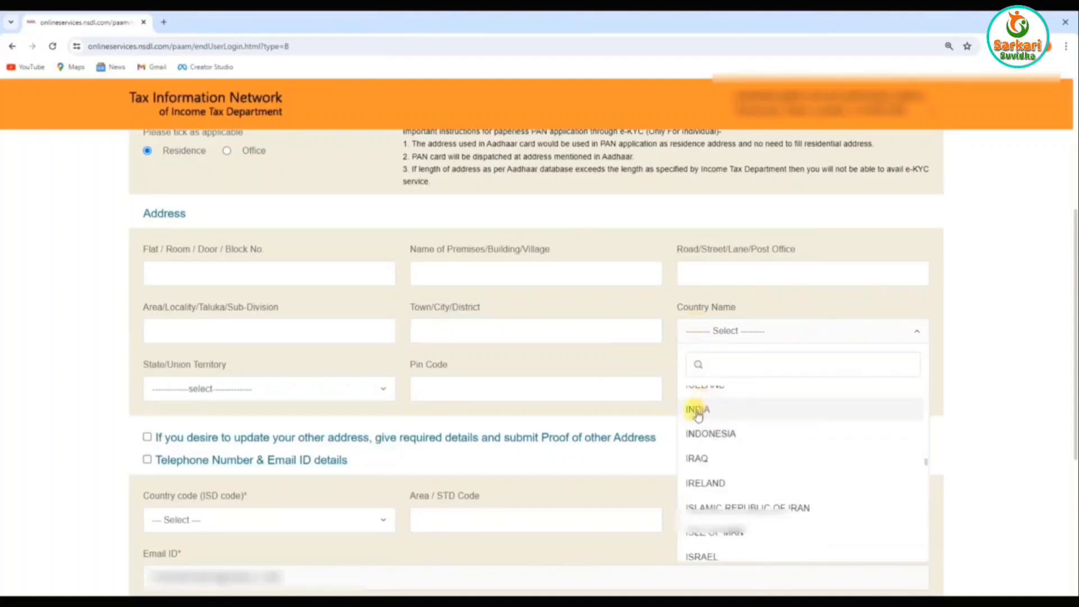
pyautogui.click(699, 412)
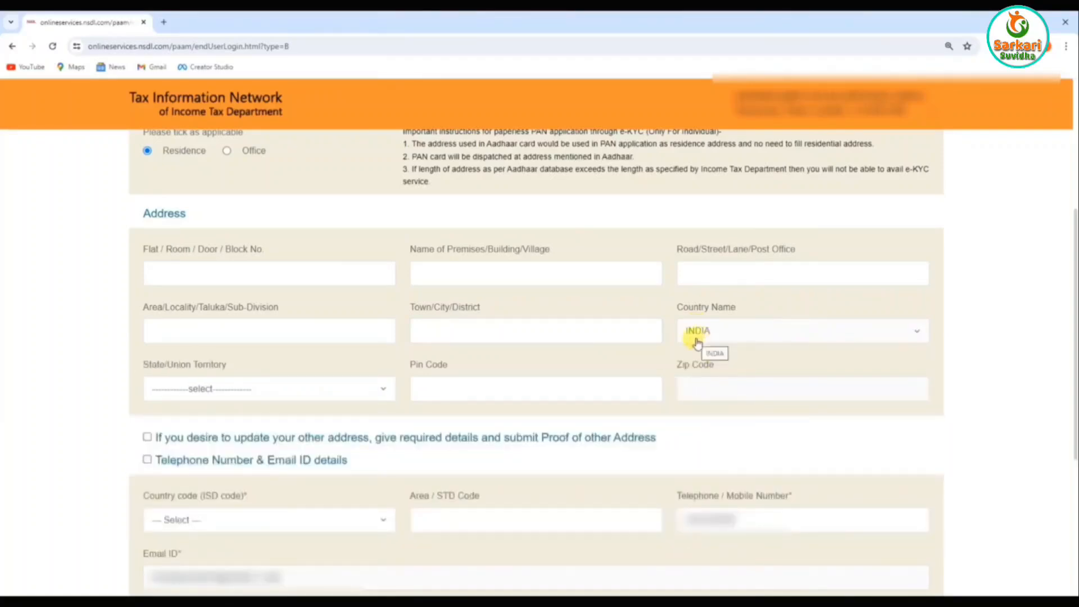
pyautogui.click(248, 387)
pyautogui.scroll(-6, 219, 264)
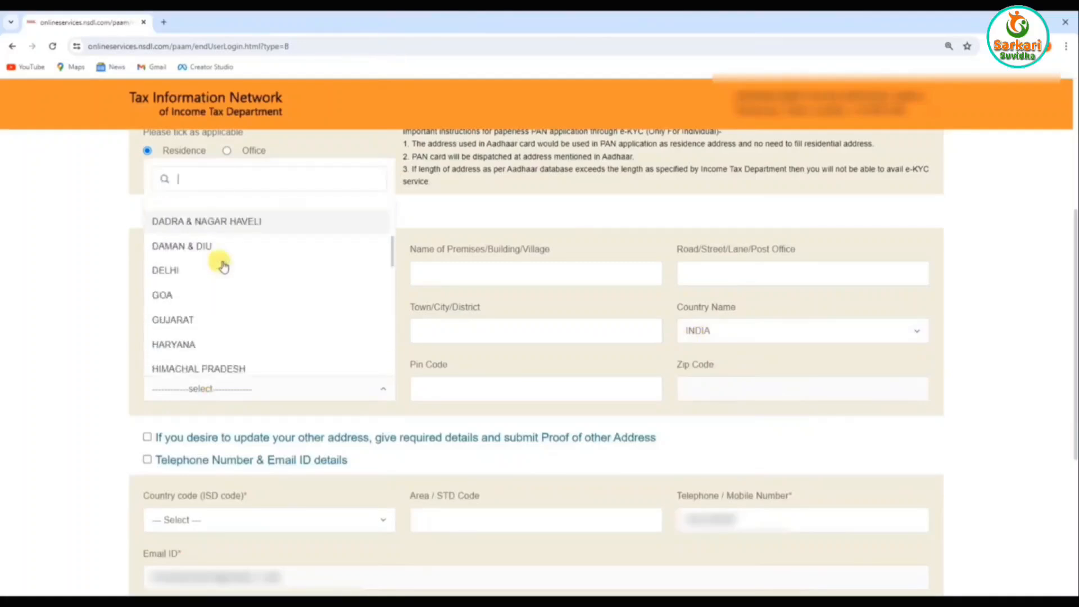
pyautogui.scroll(-3, 224, 267)
pyautogui.click(213, 230)
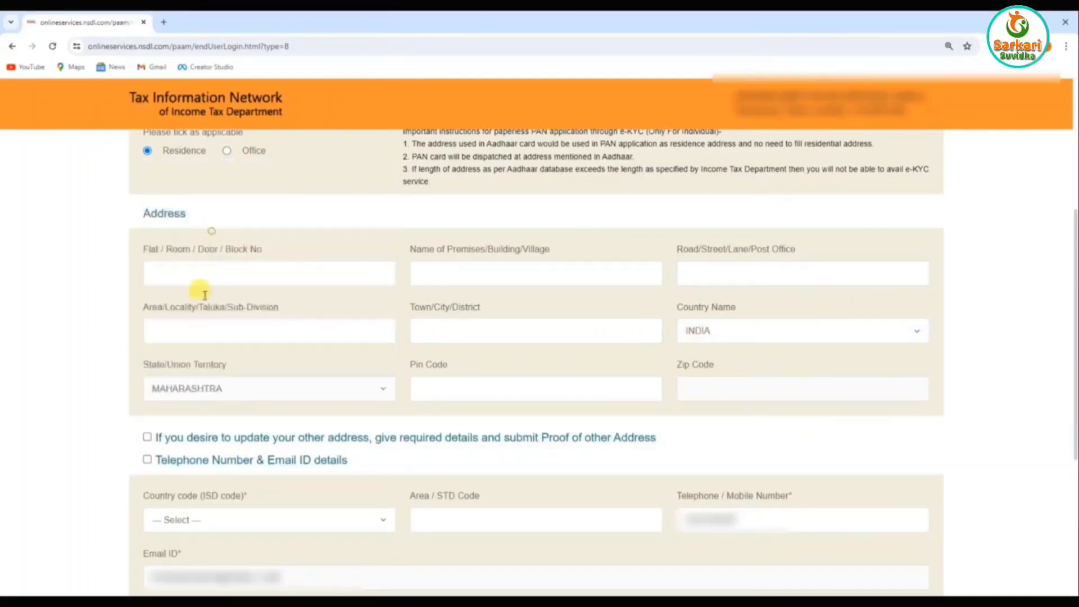
pyautogui.click(455, 385)
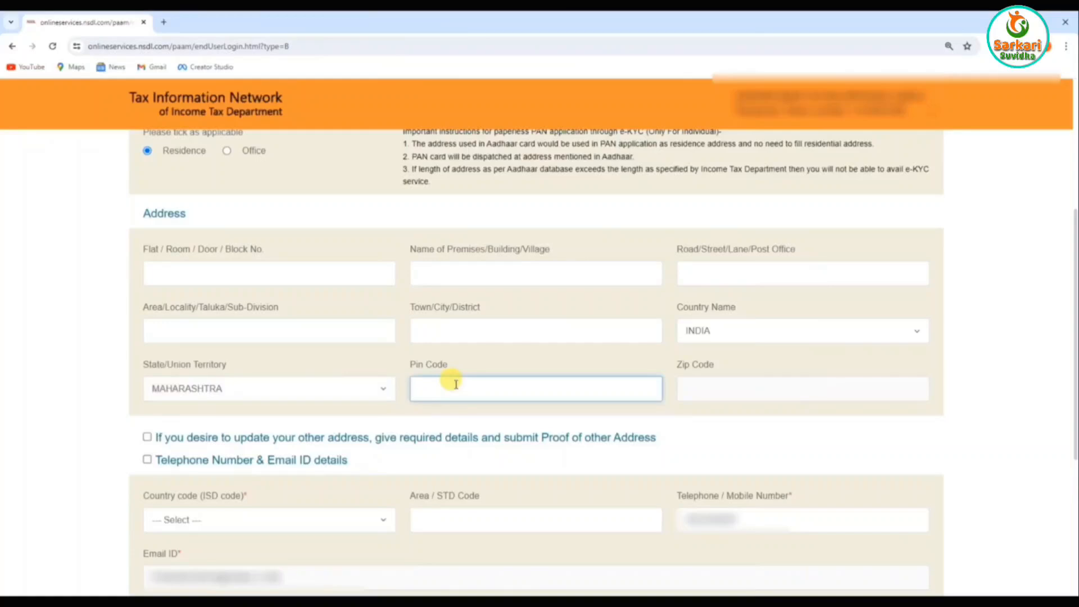
# - Choose INDIA (91) as the telephone country code and continue to the document details
pyautogui.scroll(-4, 455, 384)
pyautogui.moveTo(158, 235); pyautogui.dragTo(345, 238)
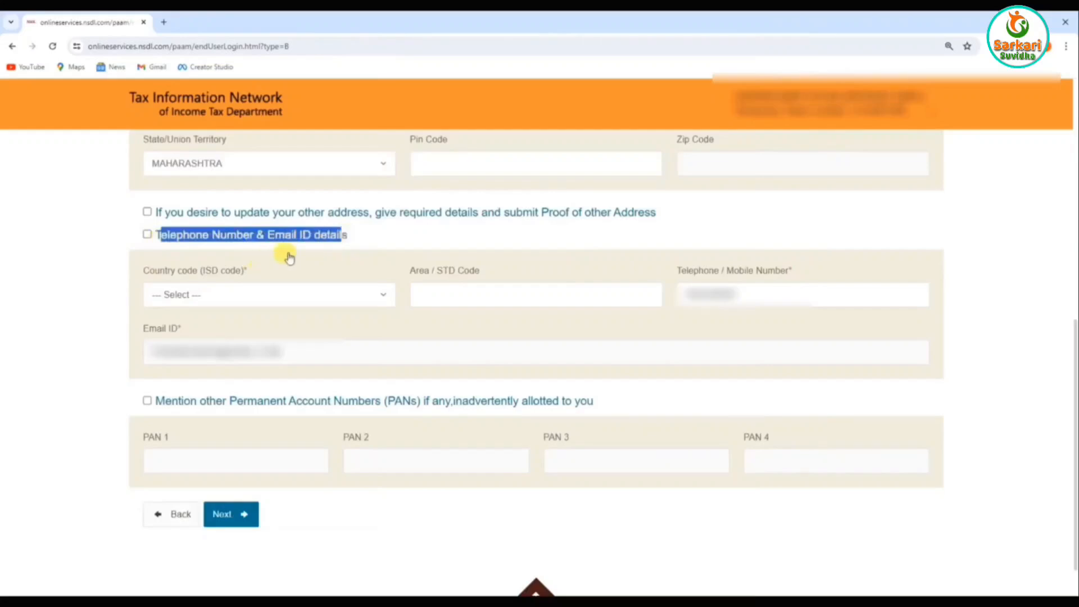
pyautogui.click(186, 245)
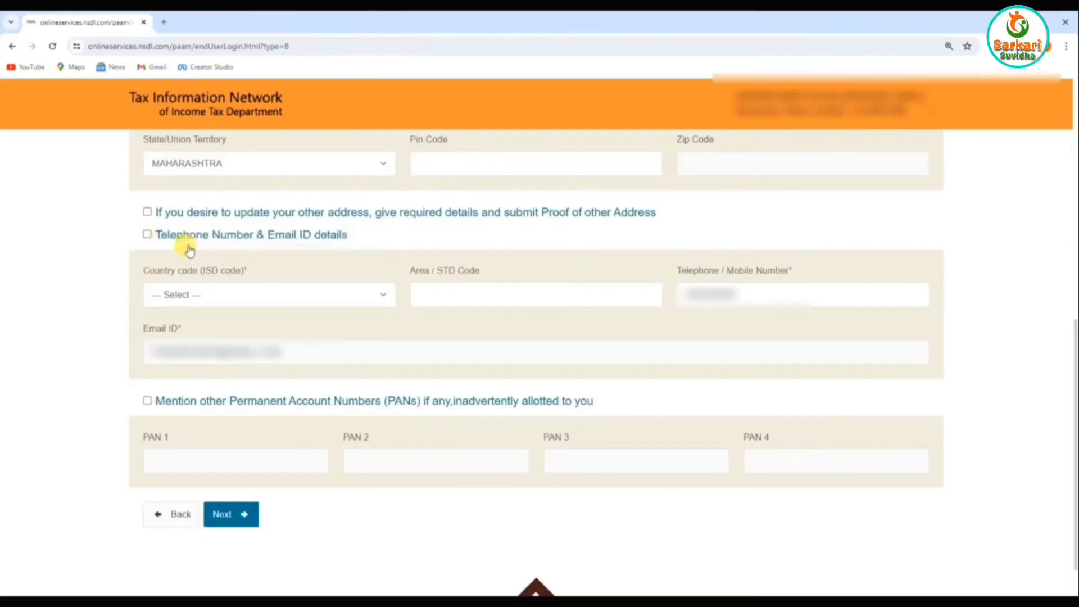
pyautogui.click(148, 237)
pyautogui.click(197, 302)
pyautogui.write('IND')
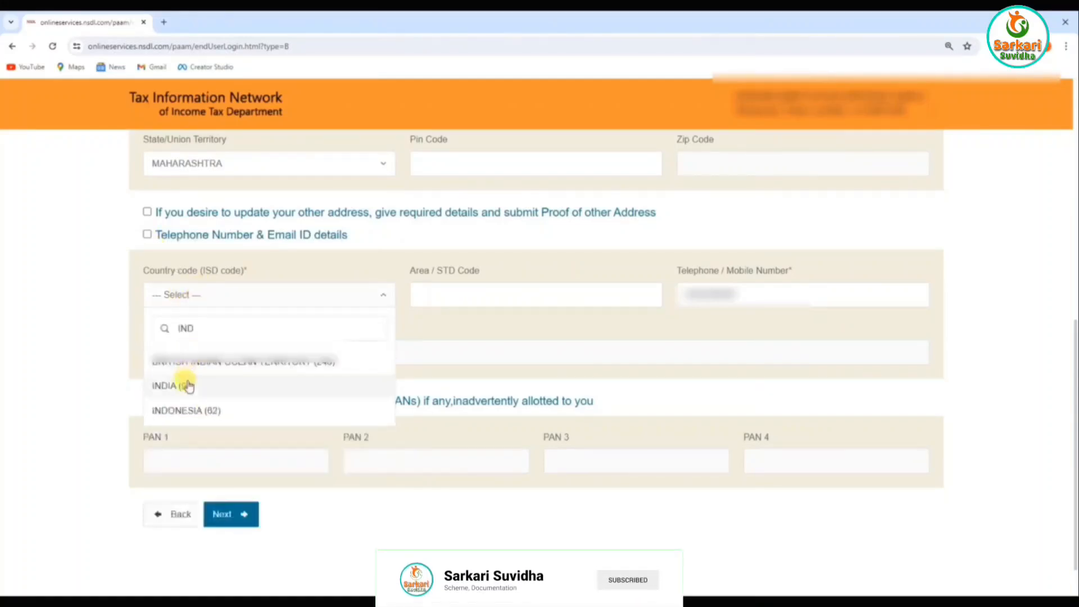
pyautogui.click(188, 386)
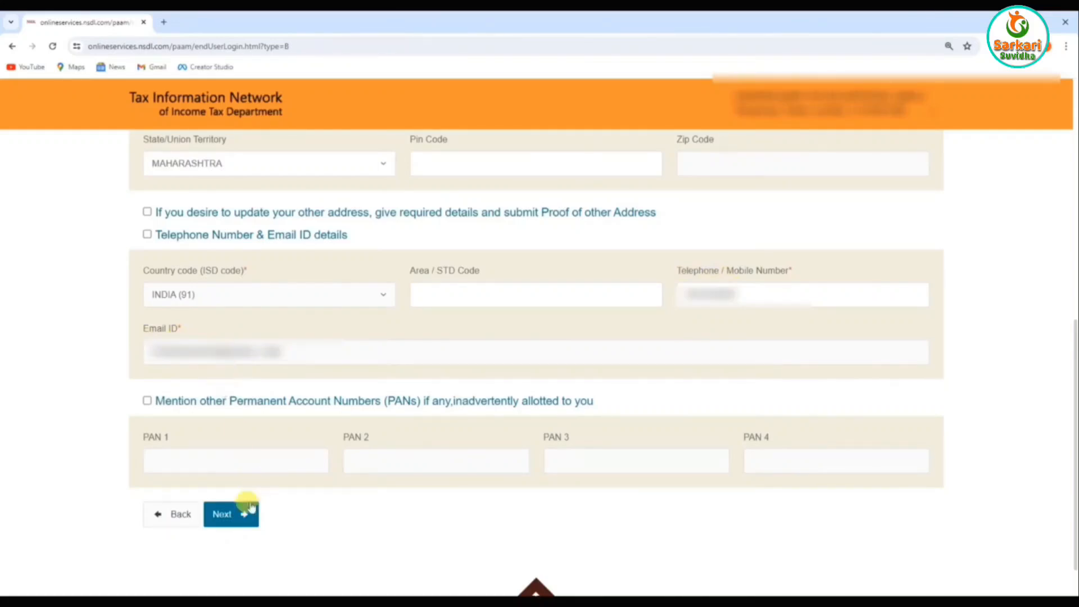
pyautogui.click(238, 517)
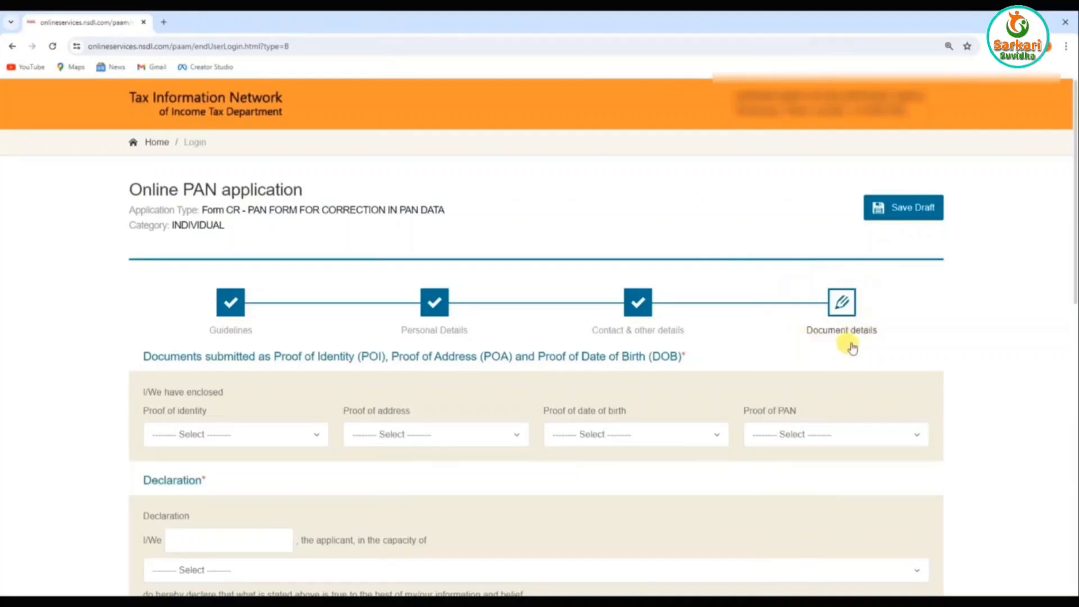
# - Choose the AADHAAR Card issued by the Unique Identification Authority of India as proof of identity
pyautogui.scroll(-3, 414, 381)
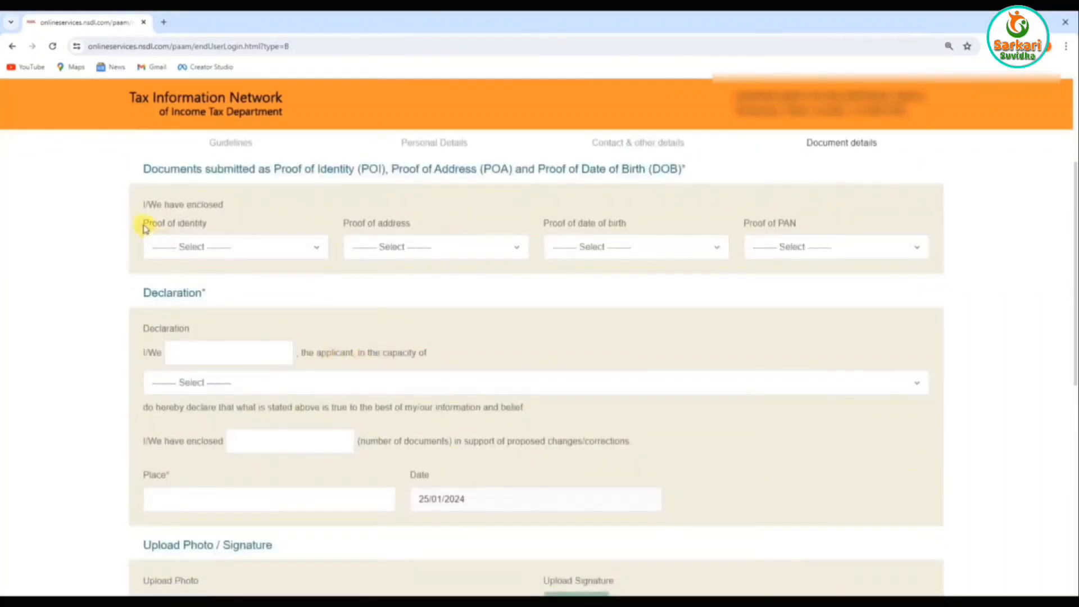
pyautogui.moveTo(144, 228); pyautogui.dragTo(210, 231)
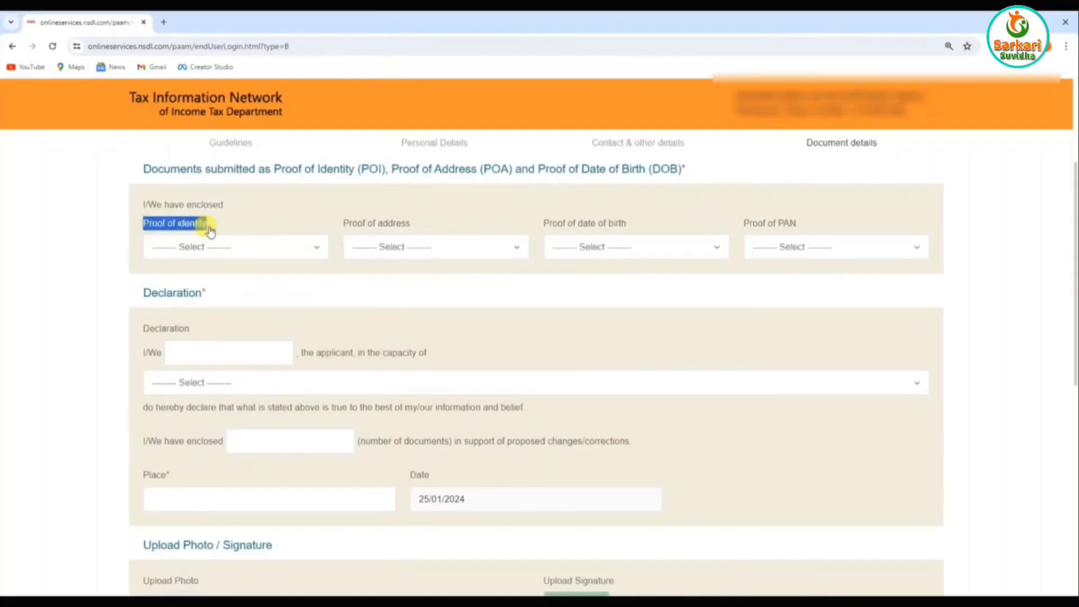
pyautogui.click(185, 247)
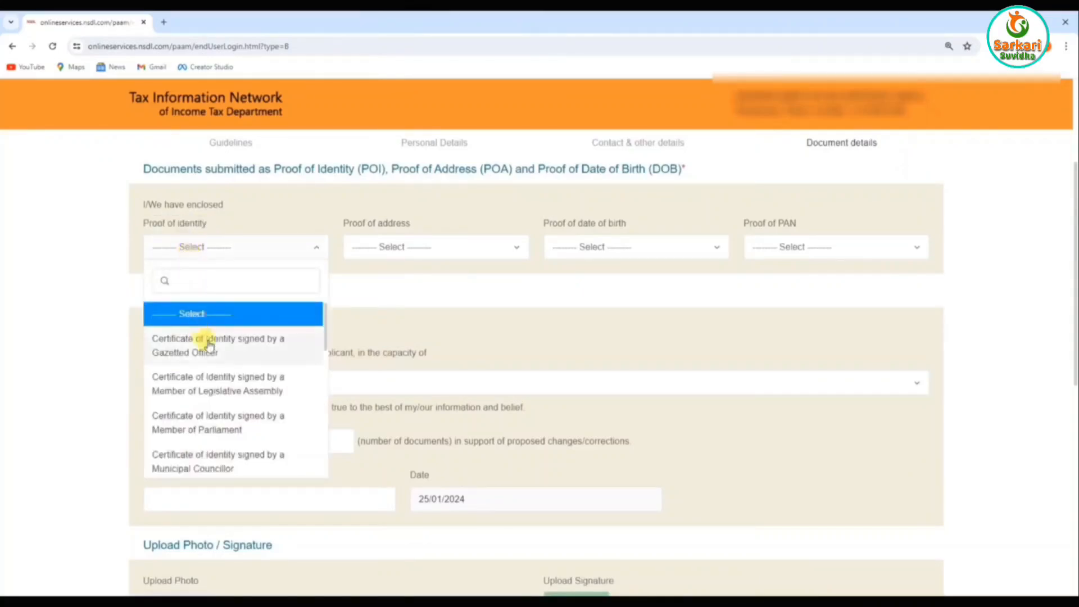
pyautogui.scroll(-5, 208, 344)
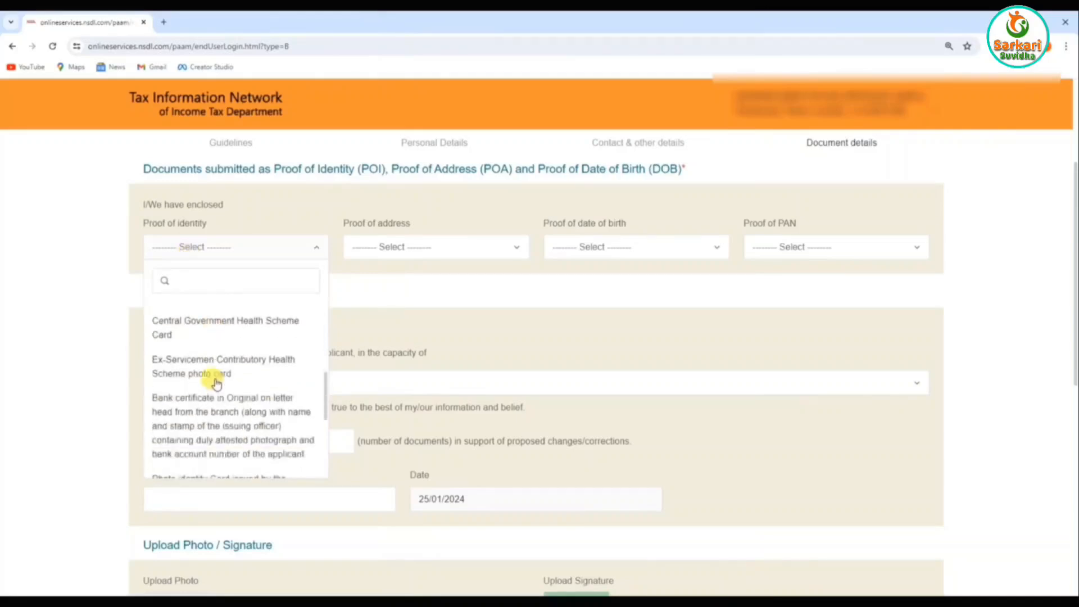
pyautogui.scroll(-8, 217, 383)
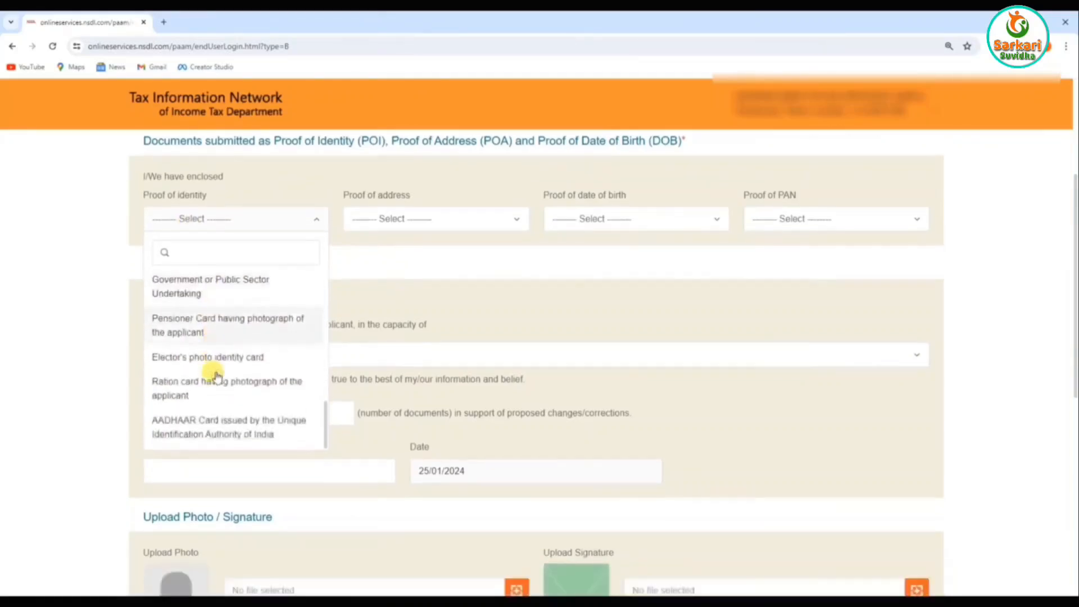
pyautogui.scroll(-1, 217, 375)
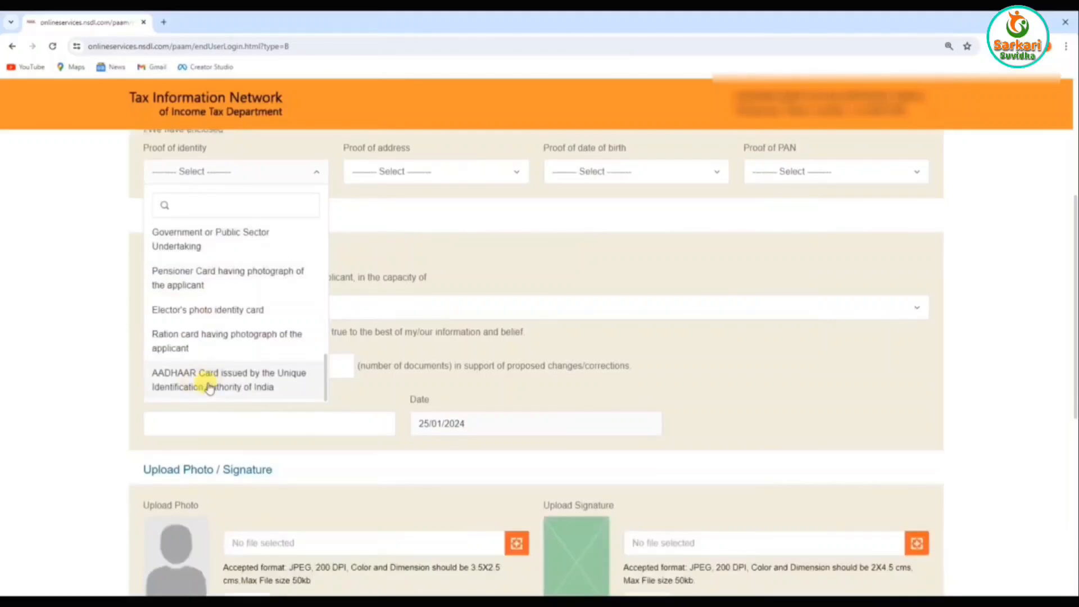
pyautogui.click(210, 388)
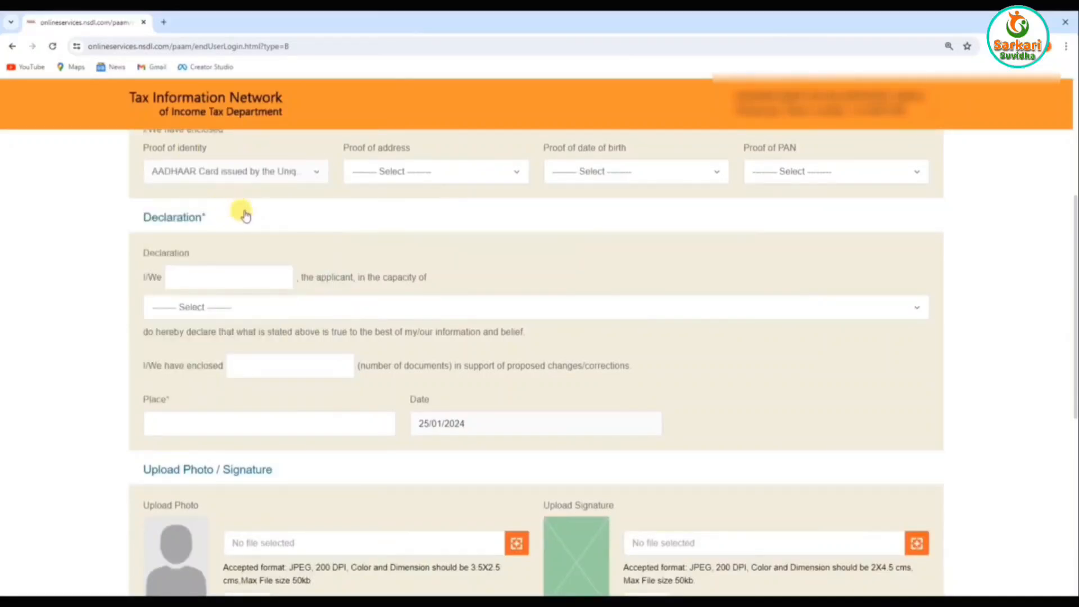
# - Choose the AADHAAR Card issued by the Unique Identification Authority of India as proof of address
pyautogui.scroll(2, 236, 220)
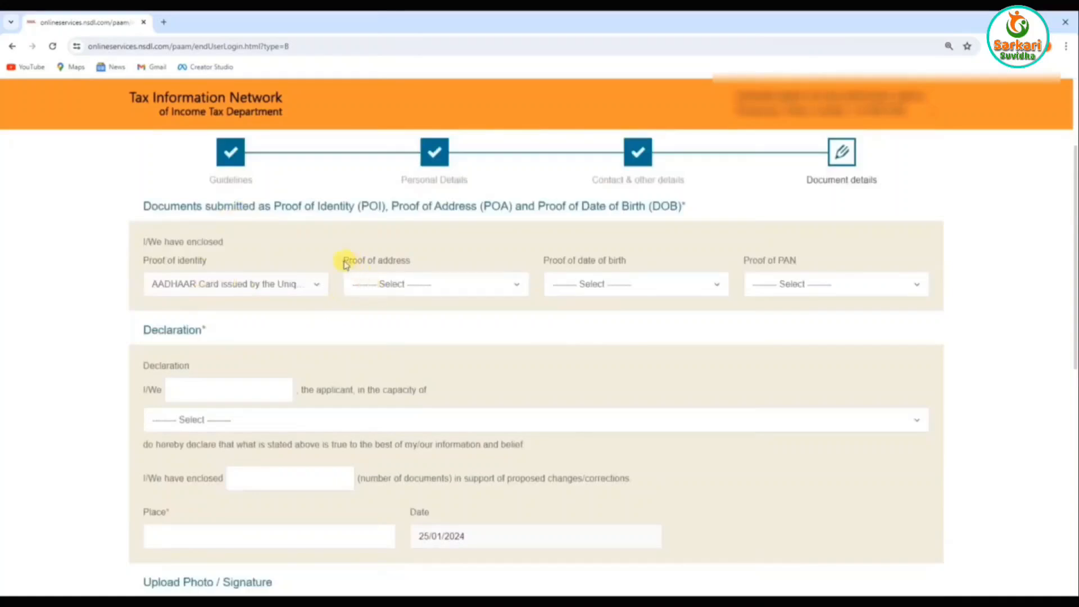
pyautogui.moveTo(339, 264); pyautogui.dragTo(393, 282)
pyautogui.click(393, 284)
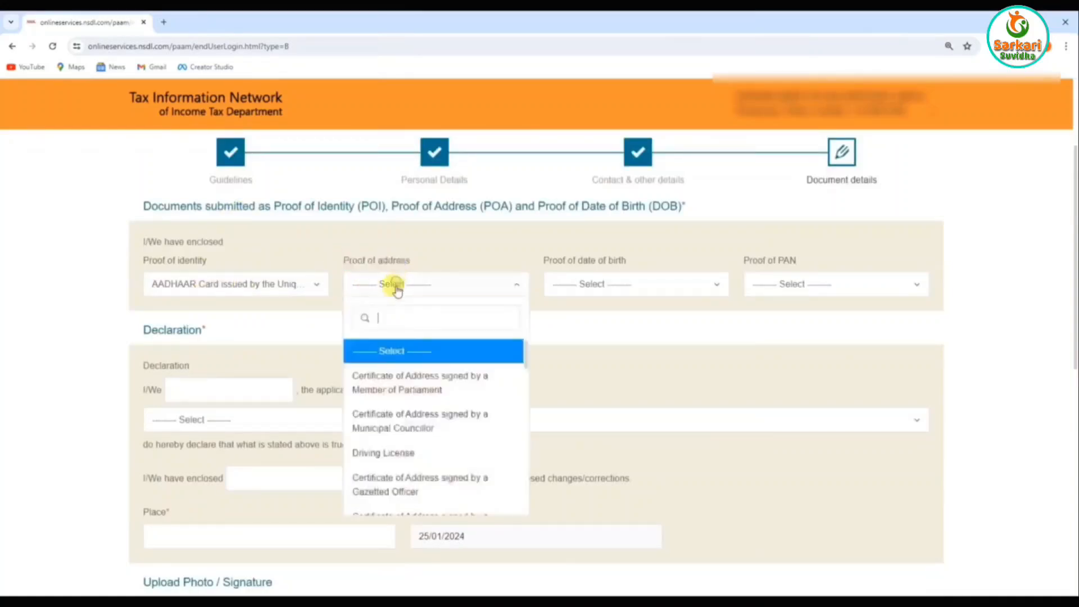
pyautogui.scroll(-5, 413, 406)
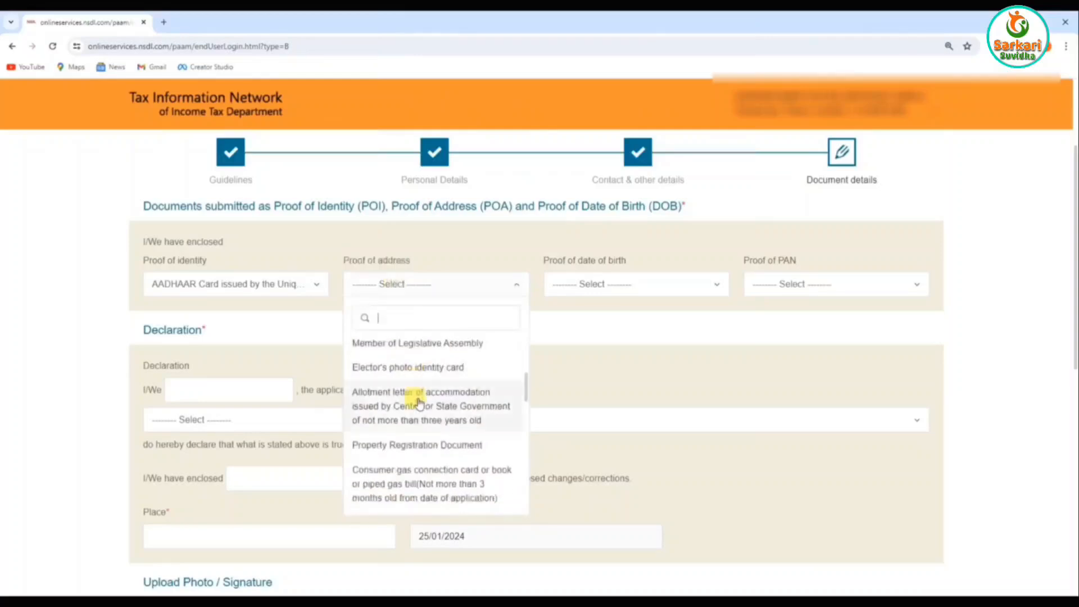
pyautogui.scroll(-5, 418, 401)
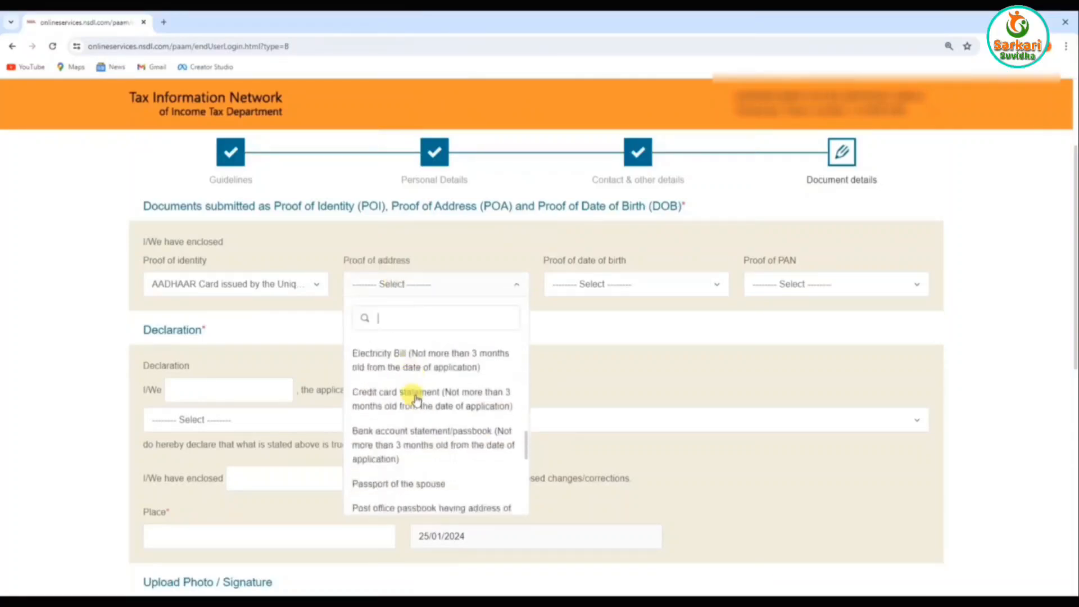
pyautogui.scroll(-5, 416, 401)
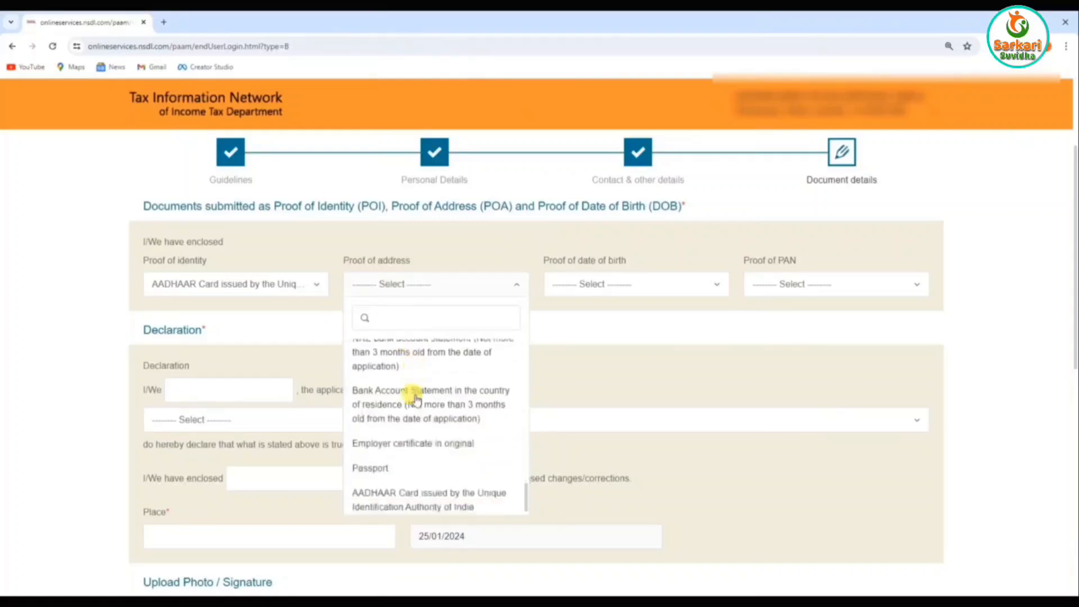
pyautogui.click(410, 492)
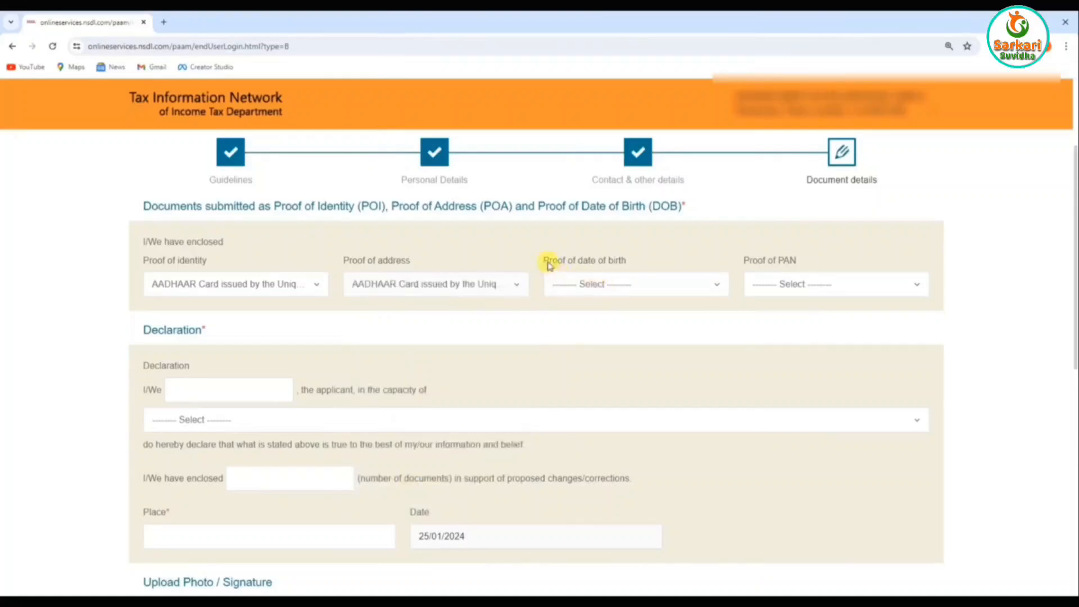
# - Choose the AADHAAR Card as proof of date of birth and No Document as proof of PAN
pyautogui.moveTo(556, 262); pyautogui.dragTo(614, 263)
pyautogui.click(597, 284)
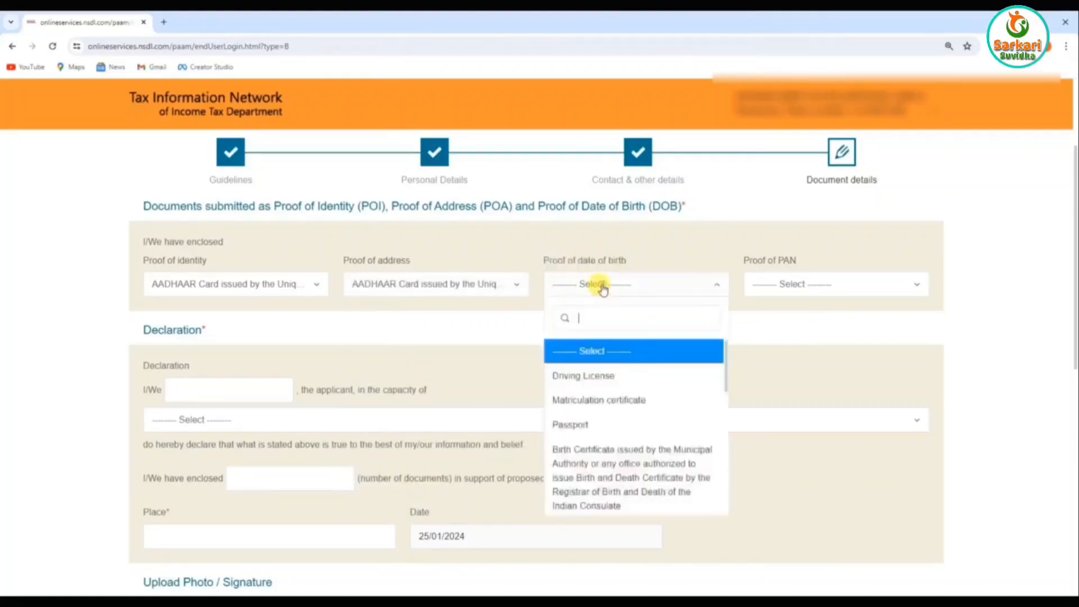
pyautogui.scroll(-5, 610, 379)
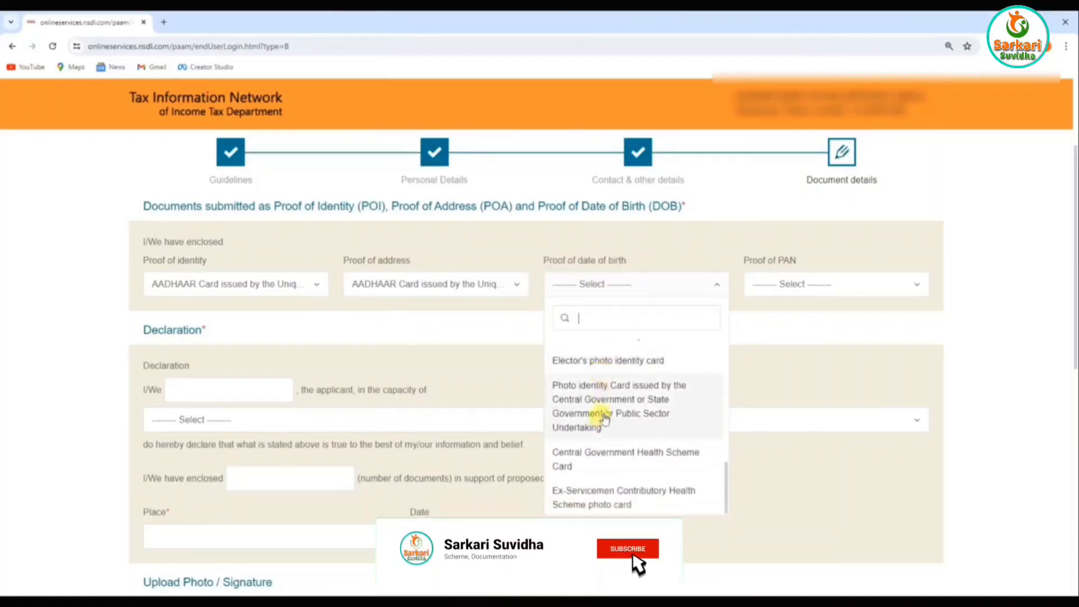
pyautogui.scroll(2, 601, 415)
pyautogui.click(624, 434)
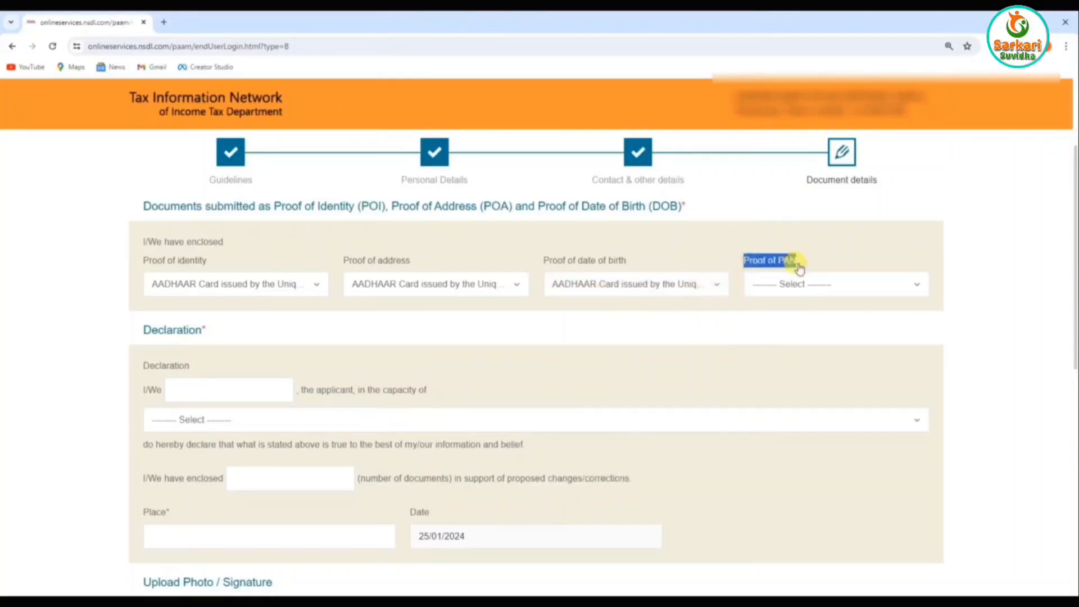
pyautogui.click(818, 286)
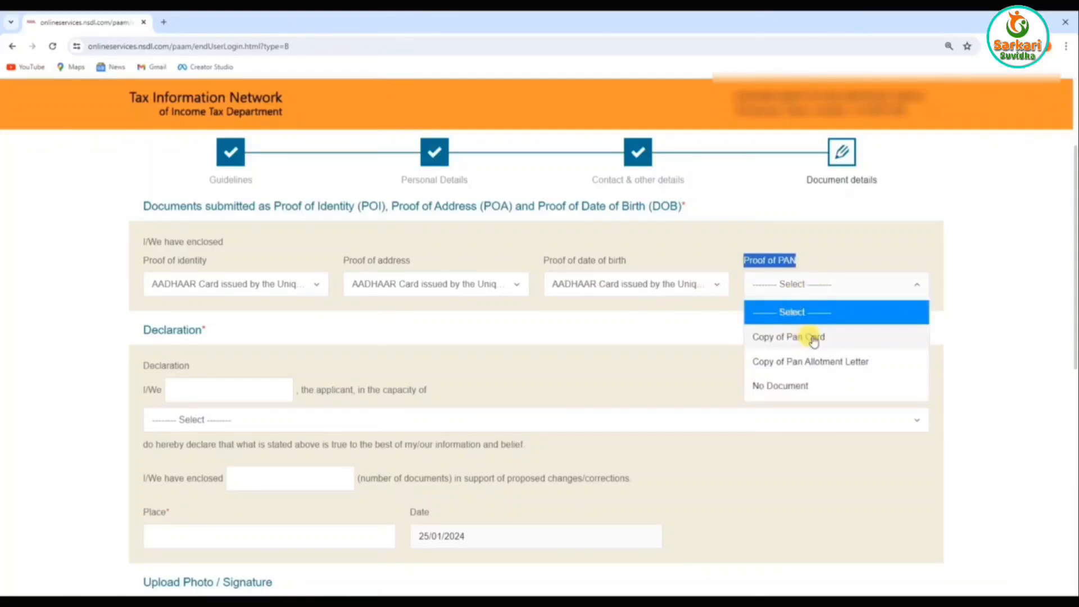
pyautogui.click(782, 393)
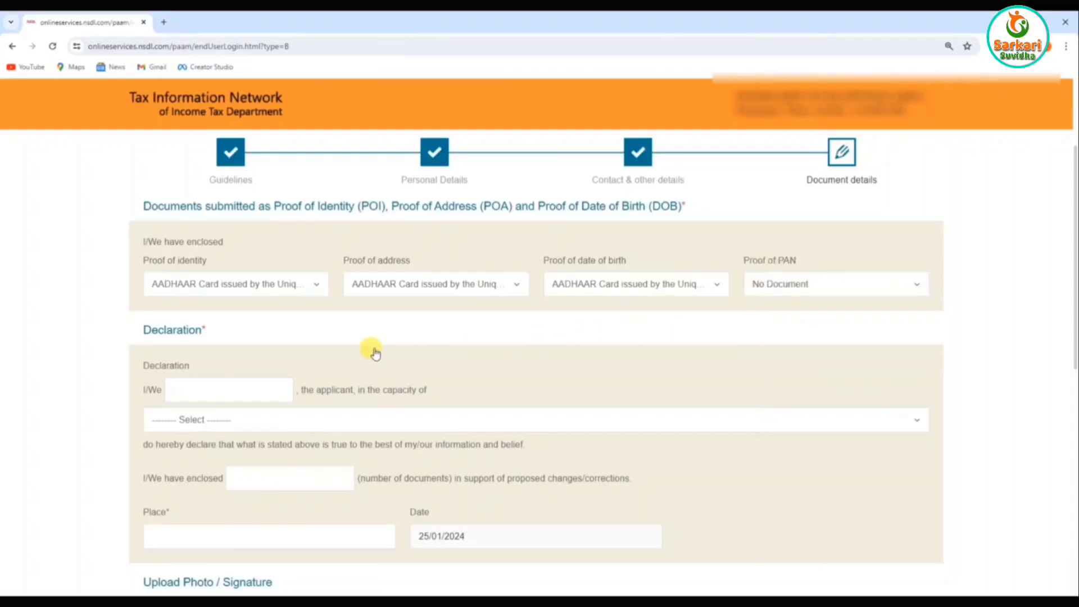
# - Set the applicant's capacity in the declaration to Himself/Herself
pyautogui.scroll(-1, 370, 347)
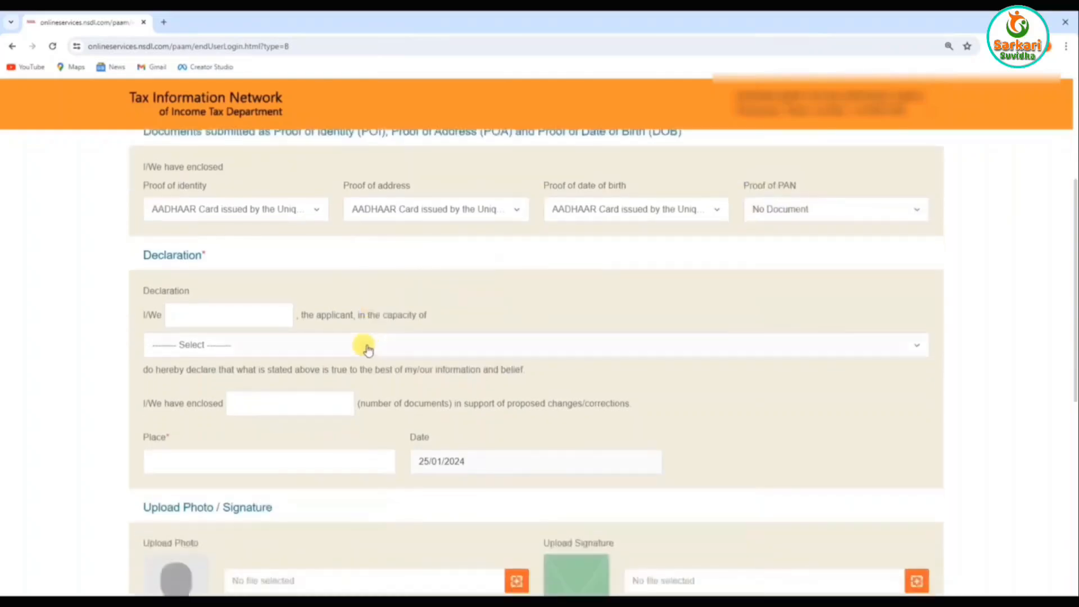
pyautogui.click(186, 347)
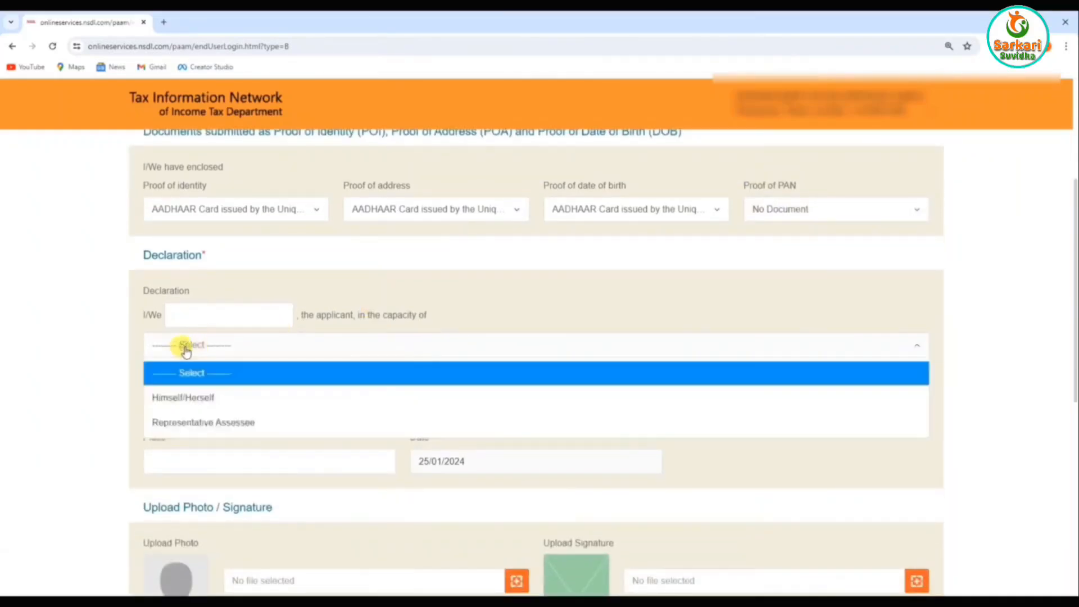
pyautogui.click(187, 398)
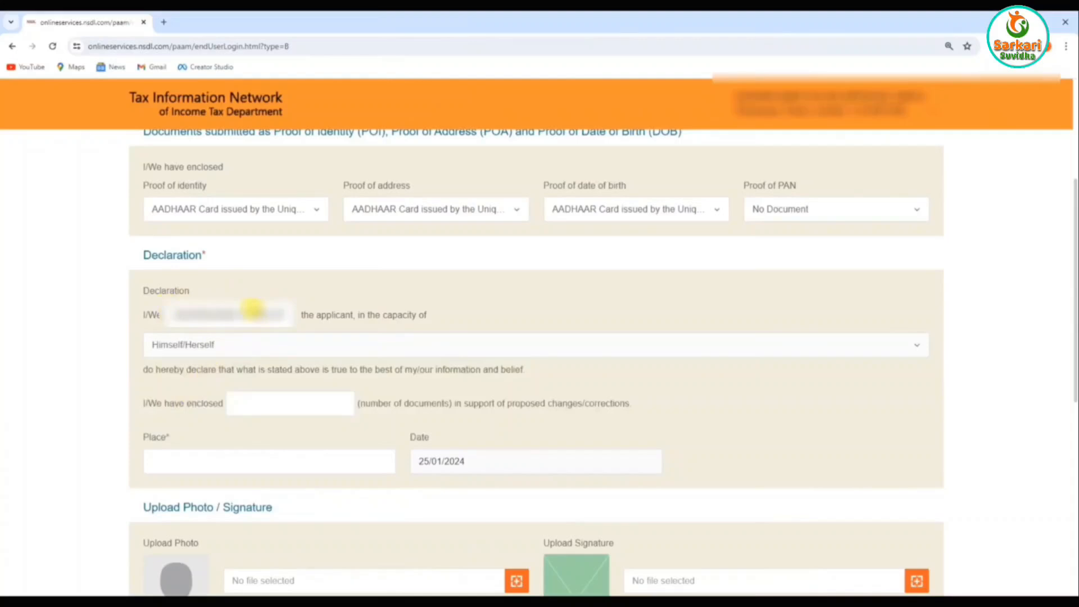
# - Enter 1 as the number of enclosed documents and DEMO as the place of the declaration
pyautogui.click(268, 399)
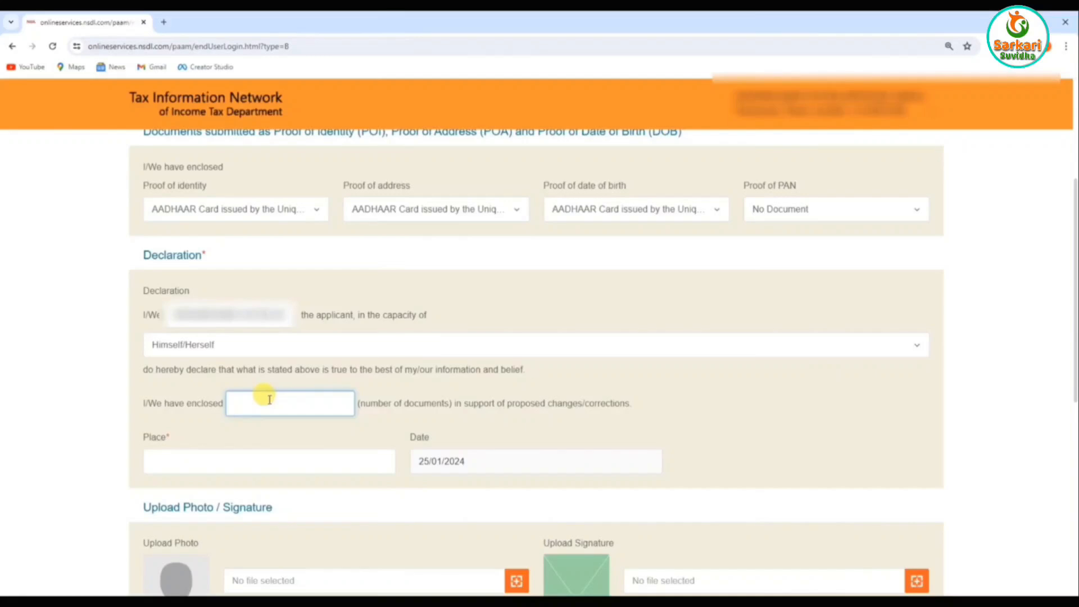
pyautogui.write('1')
pyautogui.scroll(-3, 286, 402)
pyautogui.click(186, 311)
pyautogui.write('DELHI')
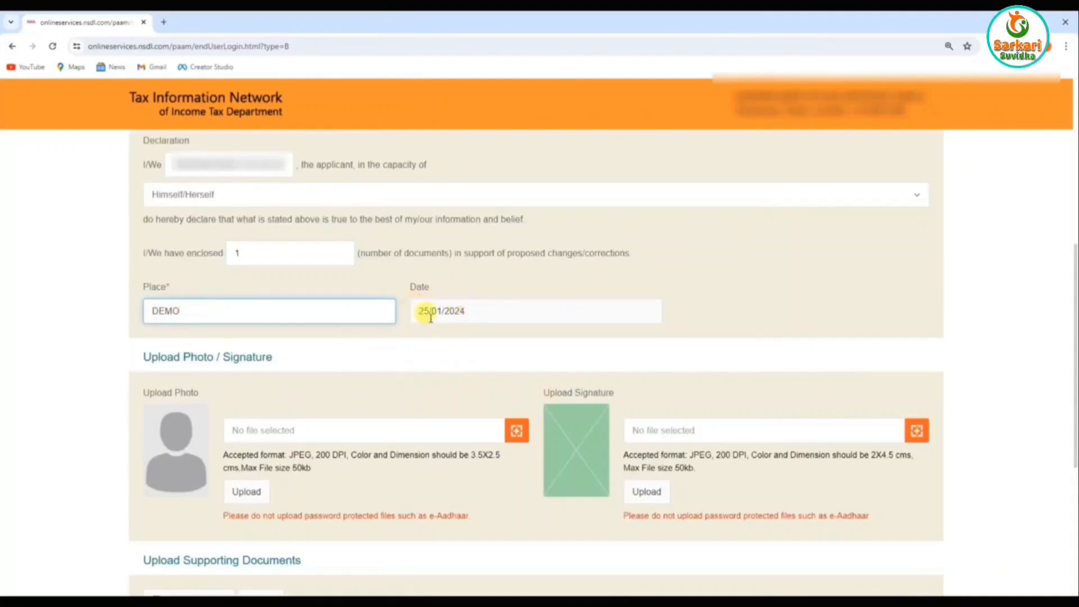
pyautogui.scroll(-2, 433, 318)
pyautogui.moveTo(140, 244); pyautogui.dragTo(274, 254)
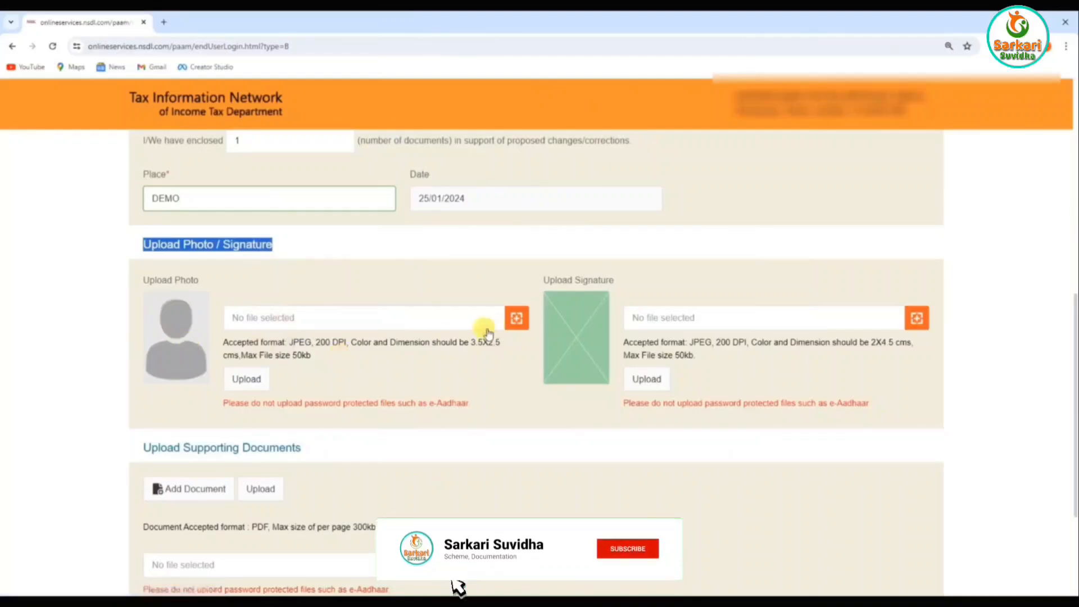
pyautogui.click(519, 320)
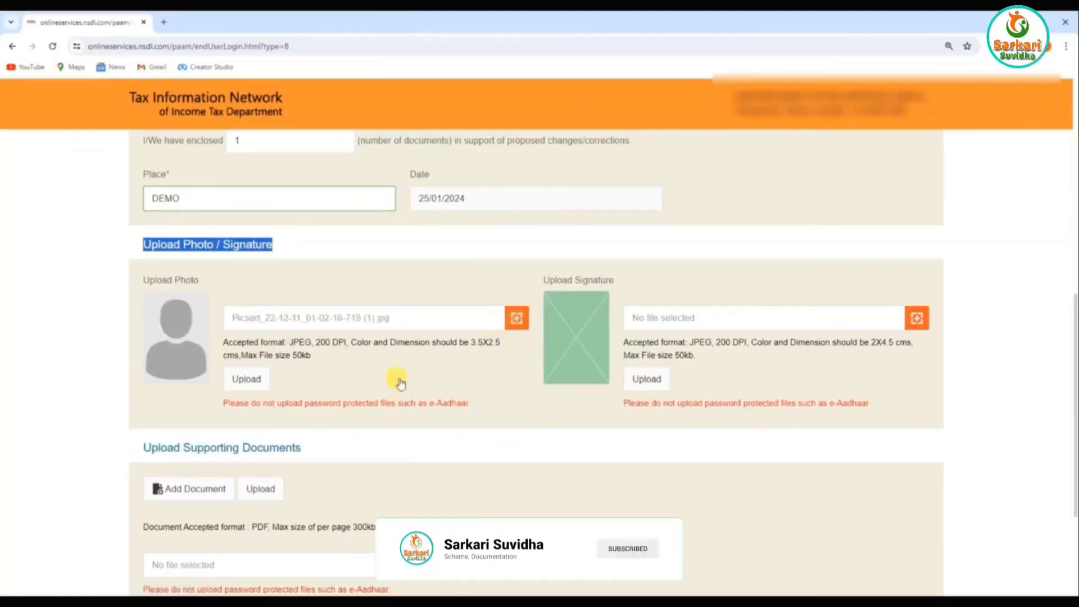
pyautogui.click(247, 380)
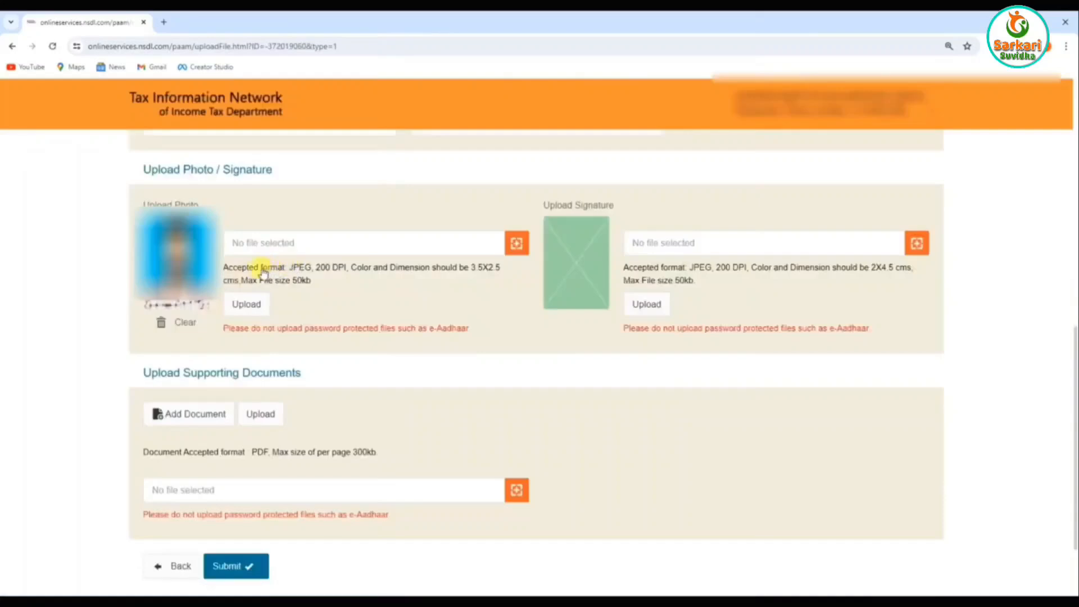
pyautogui.moveTo(262, 268); pyautogui.dragTo(323, 281)
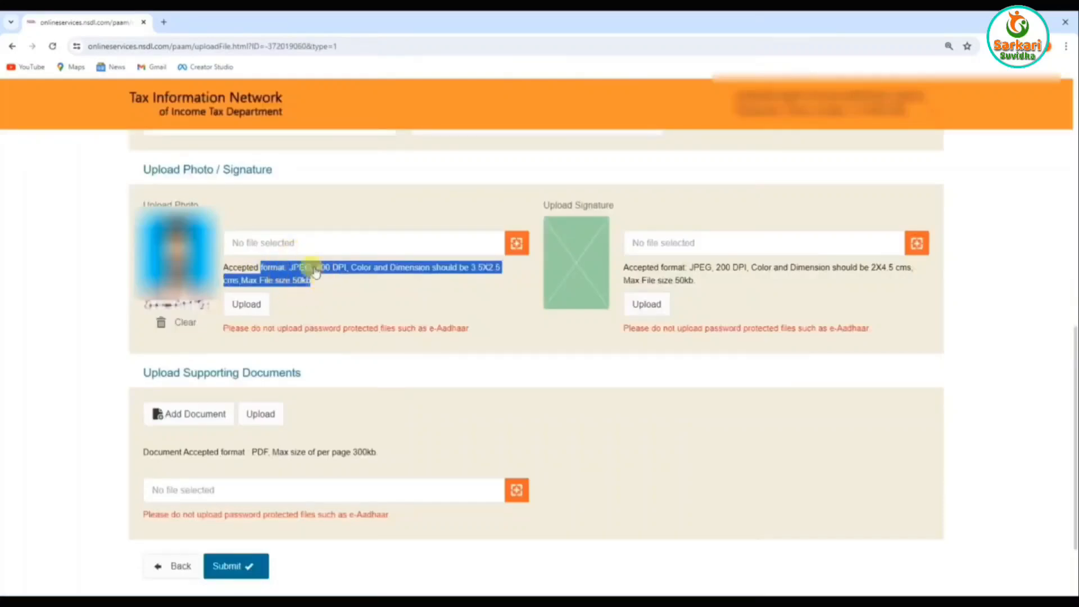
pyautogui.click(324, 300)
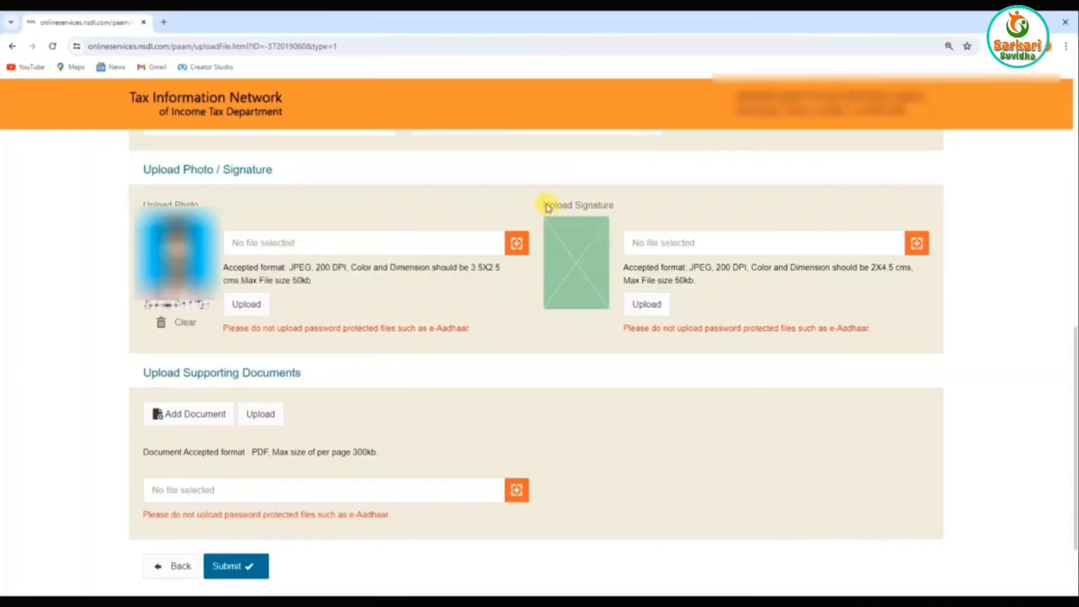
# - Upload the applicant's signature image
pyautogui.moveTo(543, 205); pyautogui.dragTo(640, 207)
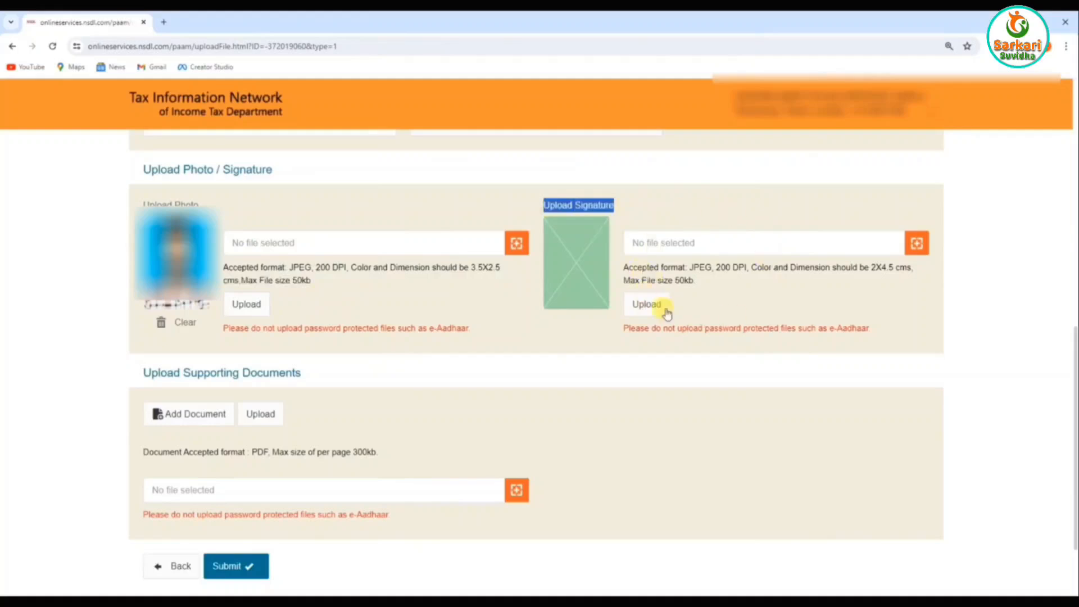
pyautogui.click(710, 272)
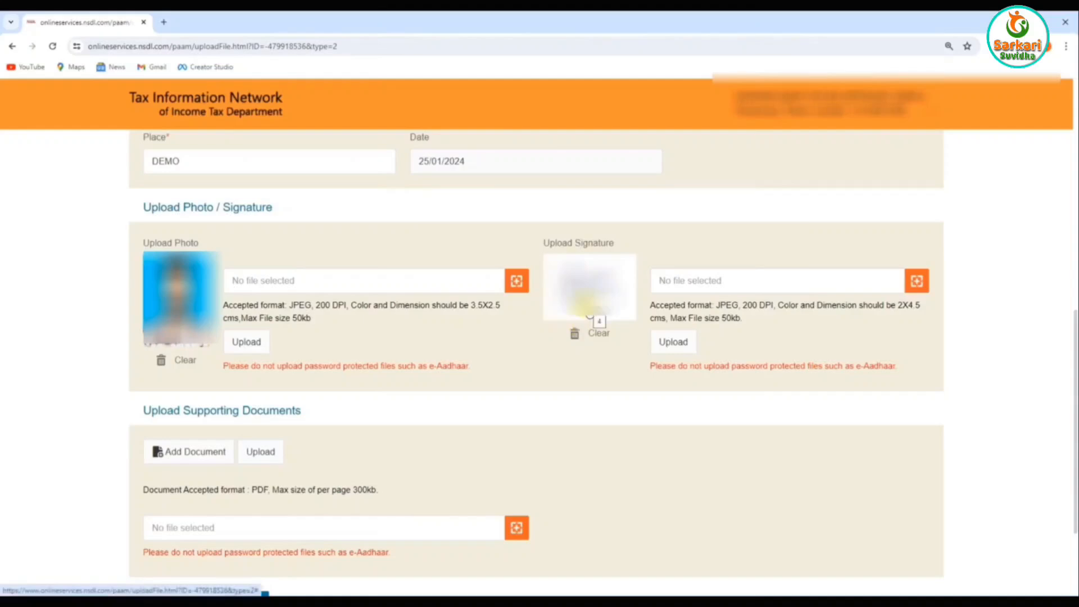
# - Check the supporting-document upload rule on password-protected files and submit the completed correction form
pyautogui.scroll(-3, 589, 317)
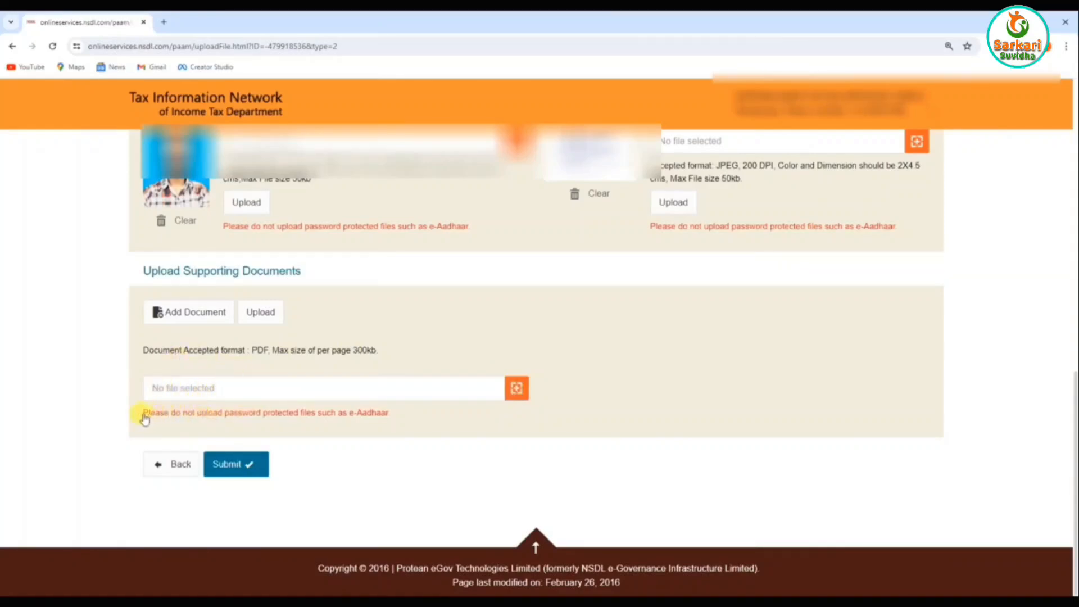
pyautogui.moveTo(144, 419); pyautogui.dragTo(387, 427)
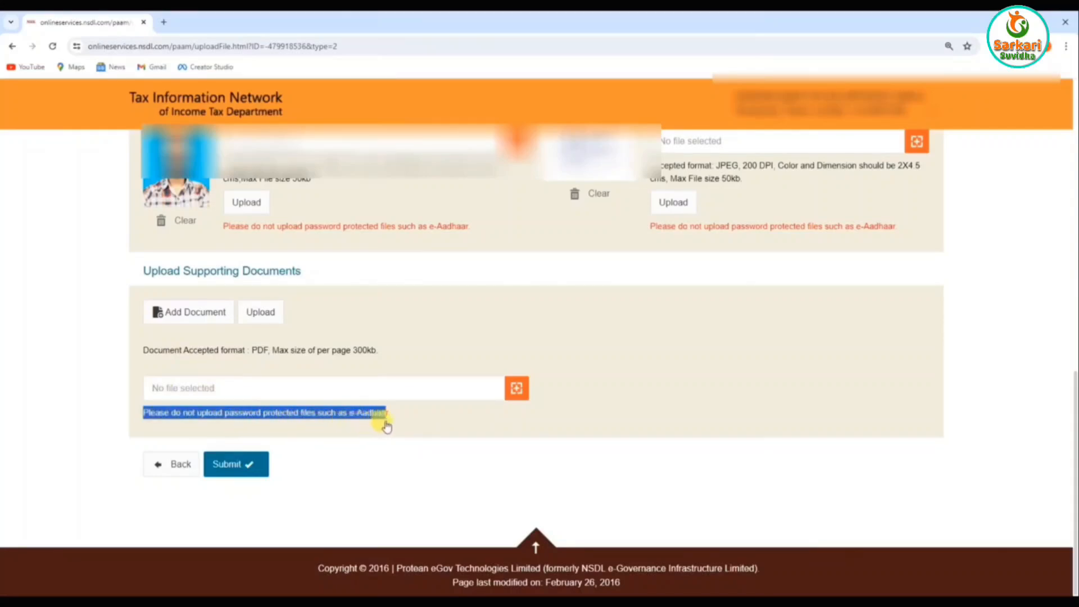
pyautogui.click(355, 417)
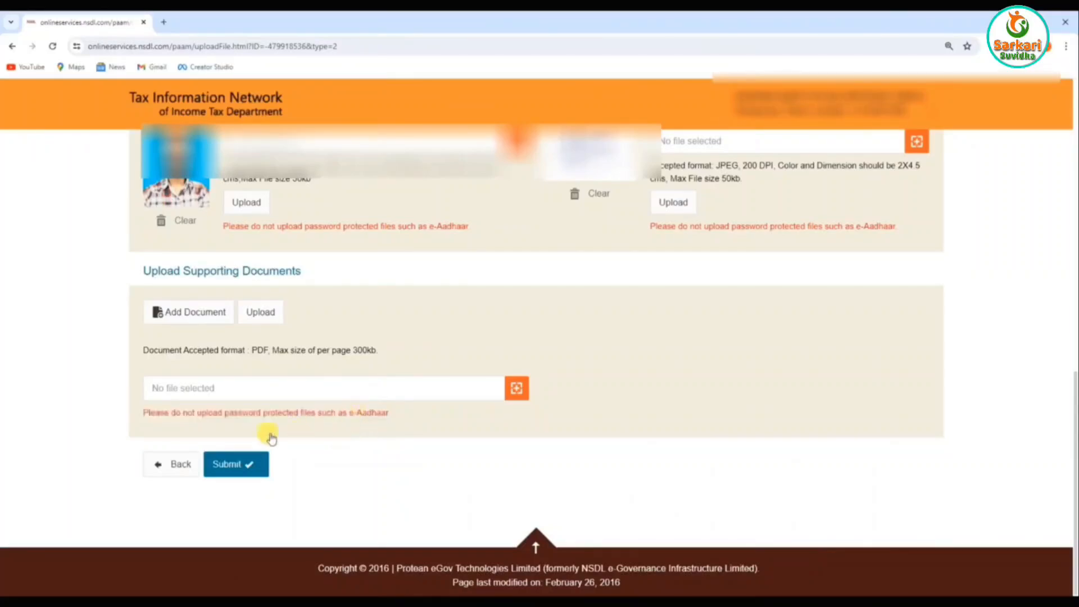
pyautogui.click(222, 473)
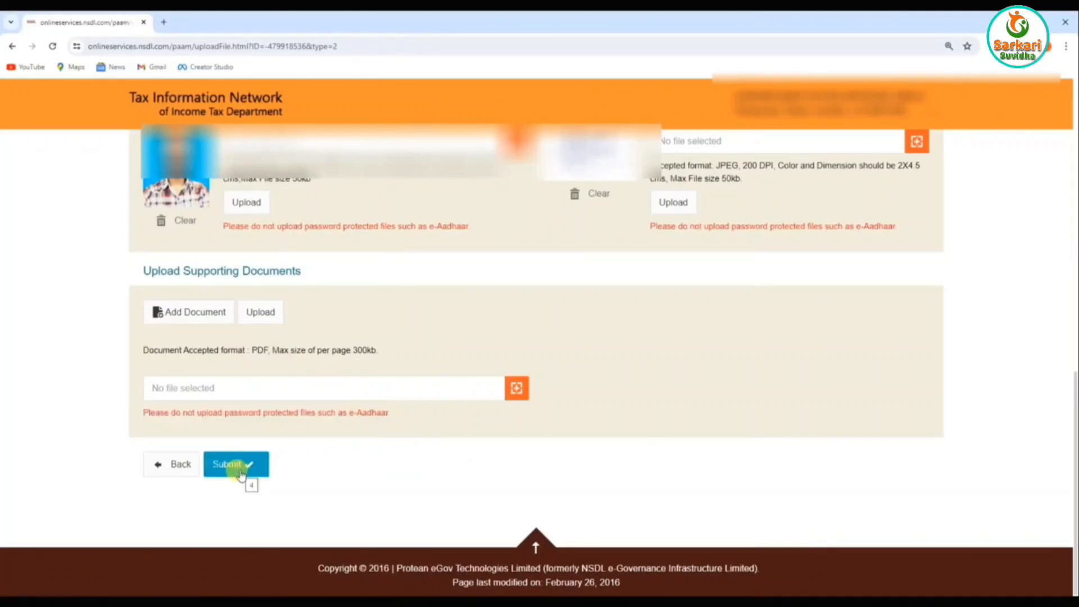
pyautogui.click(241, 475)
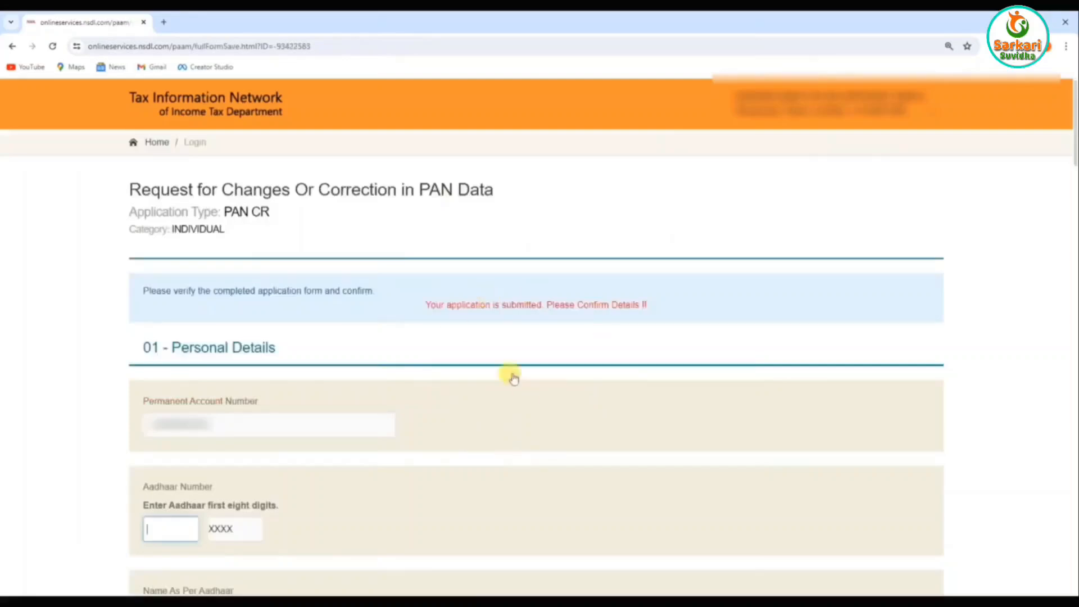
# - Read the confirmation notice and place the cursor in the field for the first eight digits of the Aadhaar number
pyautogui.moveTo(426, 305); pyautogui.dragTo(636, 306)
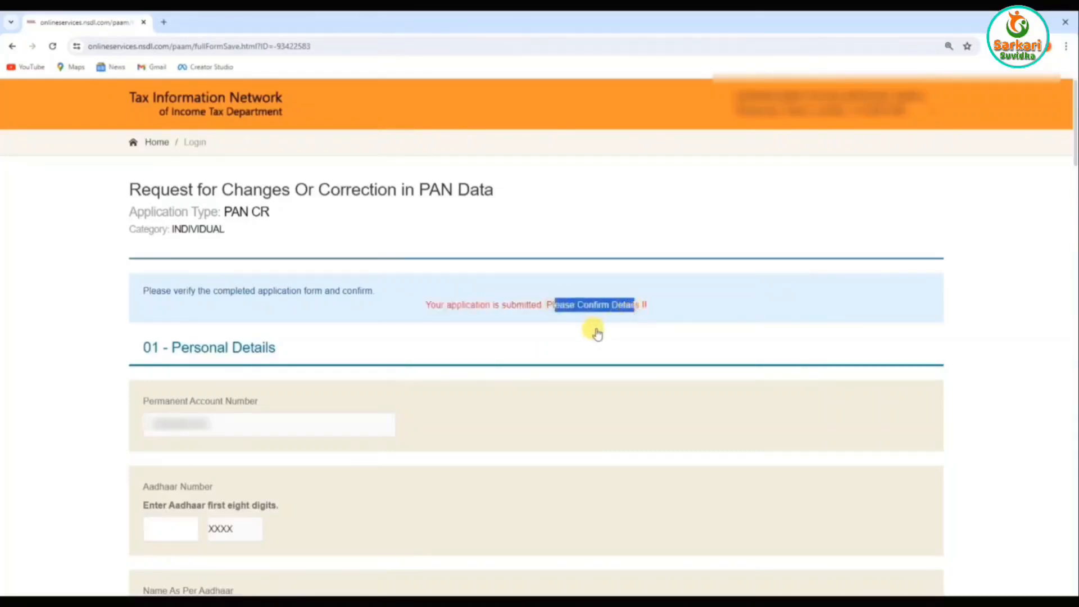
pyautogui.click(593, 331)
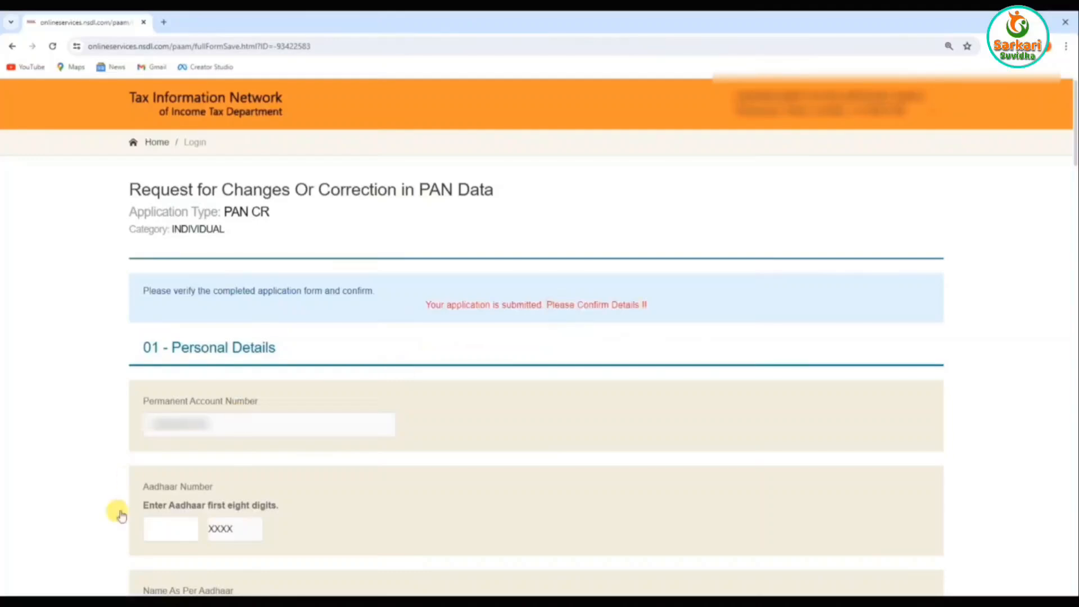
pyautogui.moveTo(160, 506); pyautogui.dragTo(282, 508)
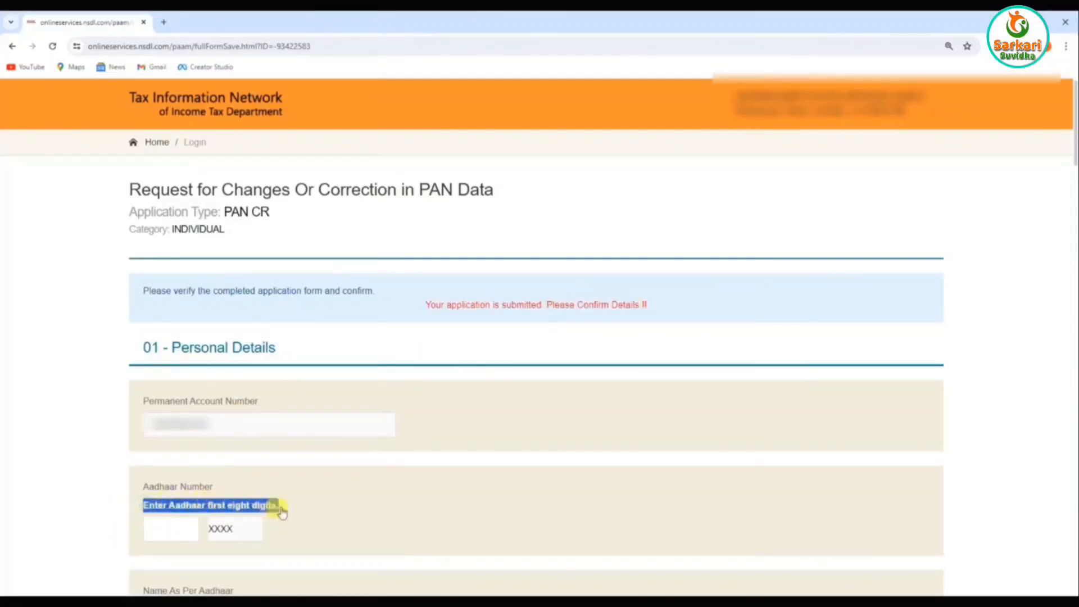
pyautogui.click(167, 526)
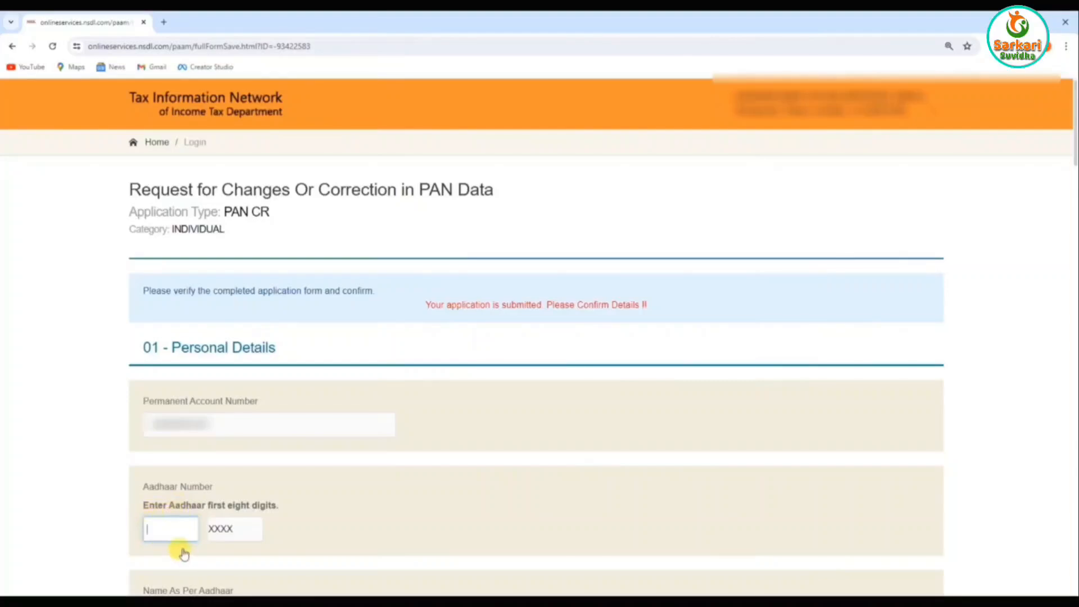
# - Review the completed application through to the supporting documents and proceed to the payment stage
pyautogui.scroll(-5, 177, 534)
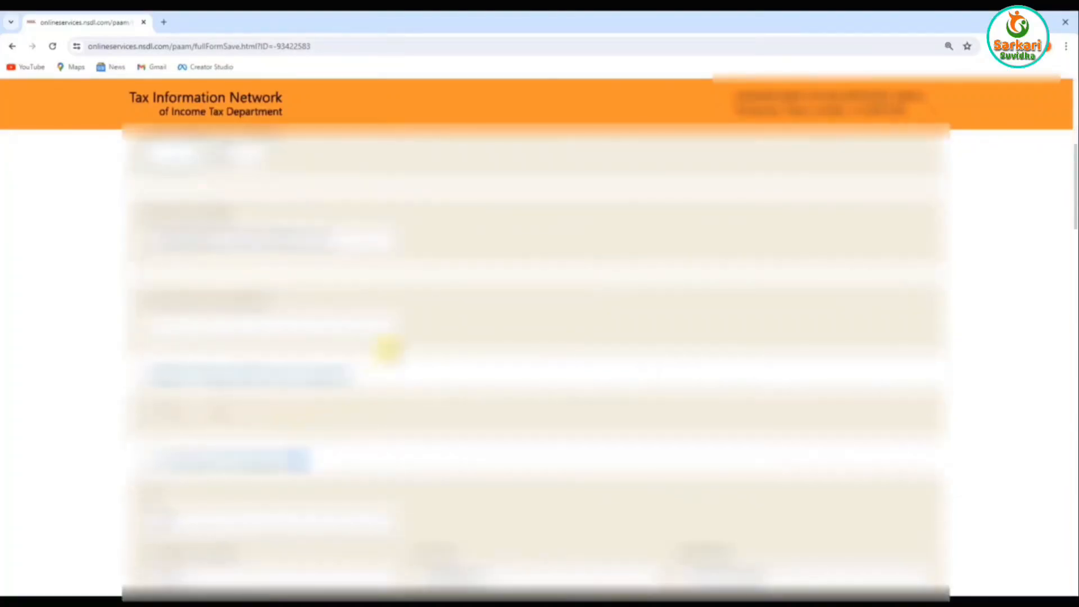
pyautogui.scroll(-10, 388, 348)
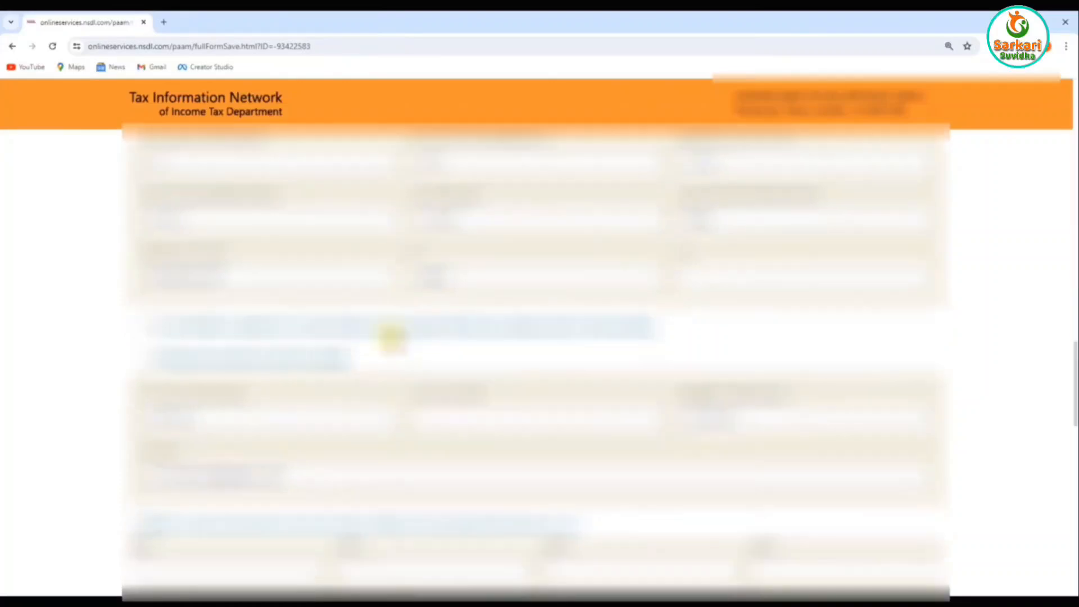
pyautogui.scroll(-10, 390, 337)
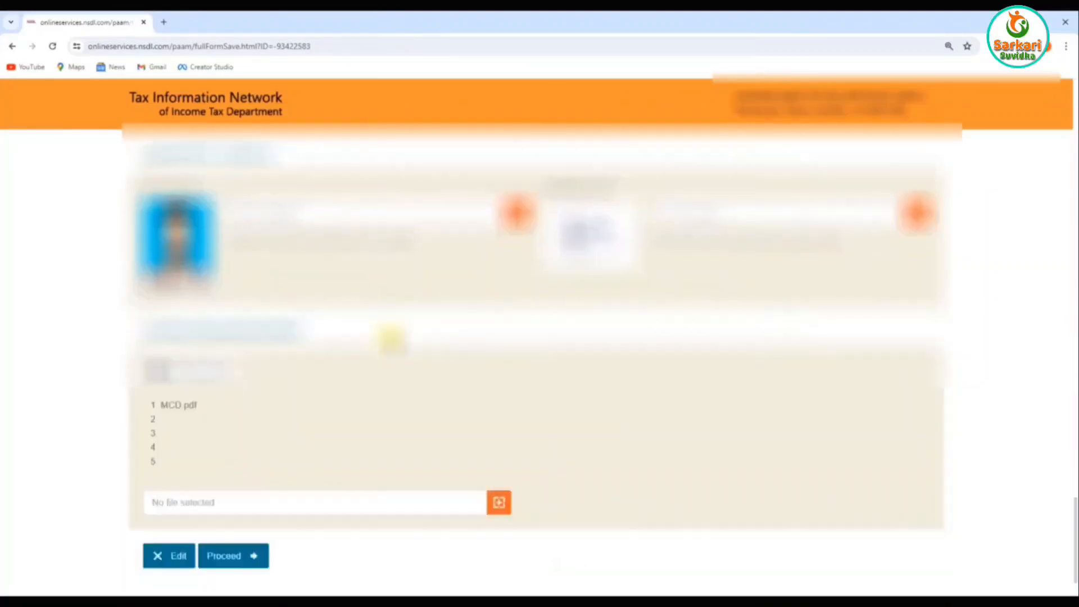
pyautogui.scroll(-1, 390, 337)
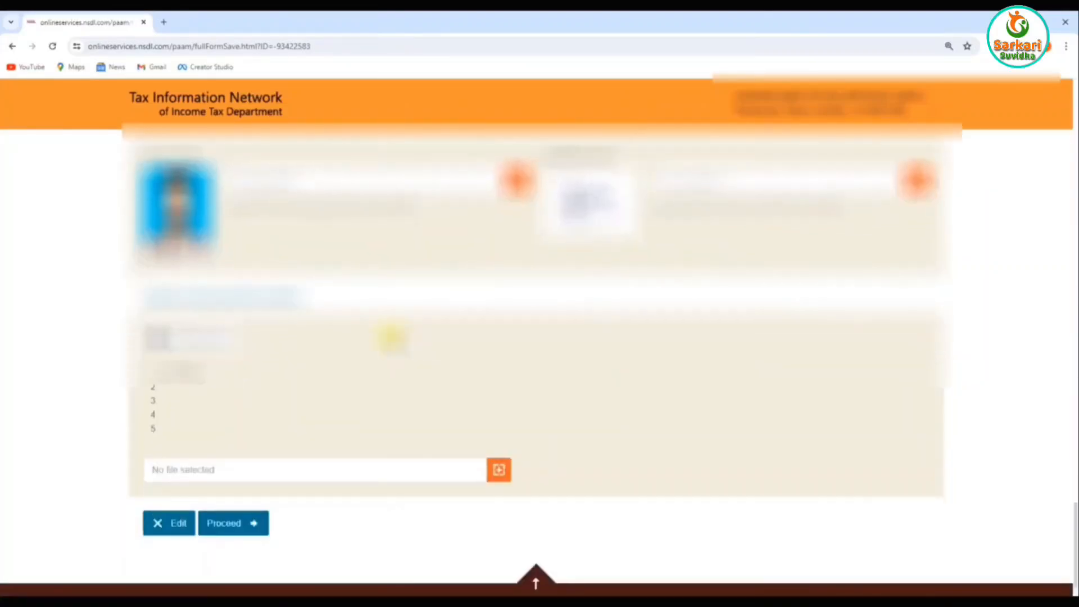
pyautogui.click(224, 528)
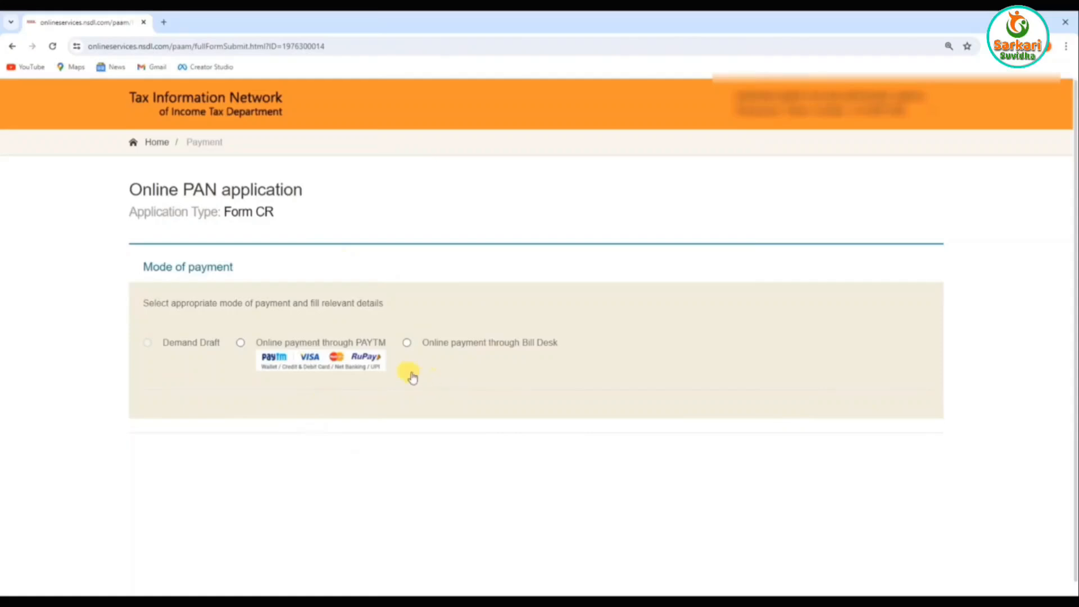
# - Choose online payment through Bill Desk and review the fee including GST and the payment charges
pyautogui.click(407, 344)
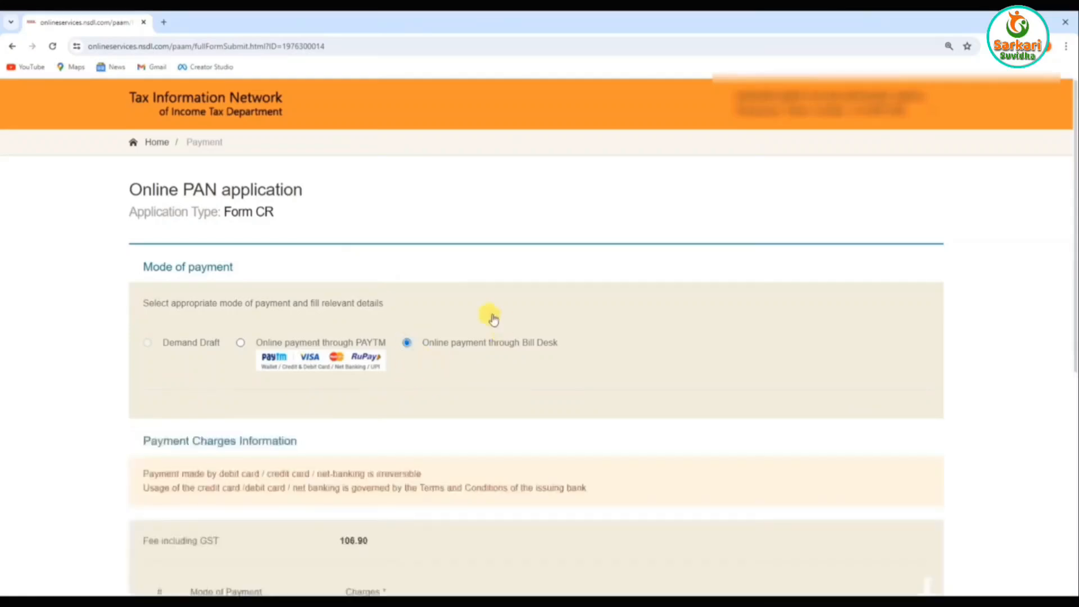
pyautogui.scroll(-3, 440, 344)
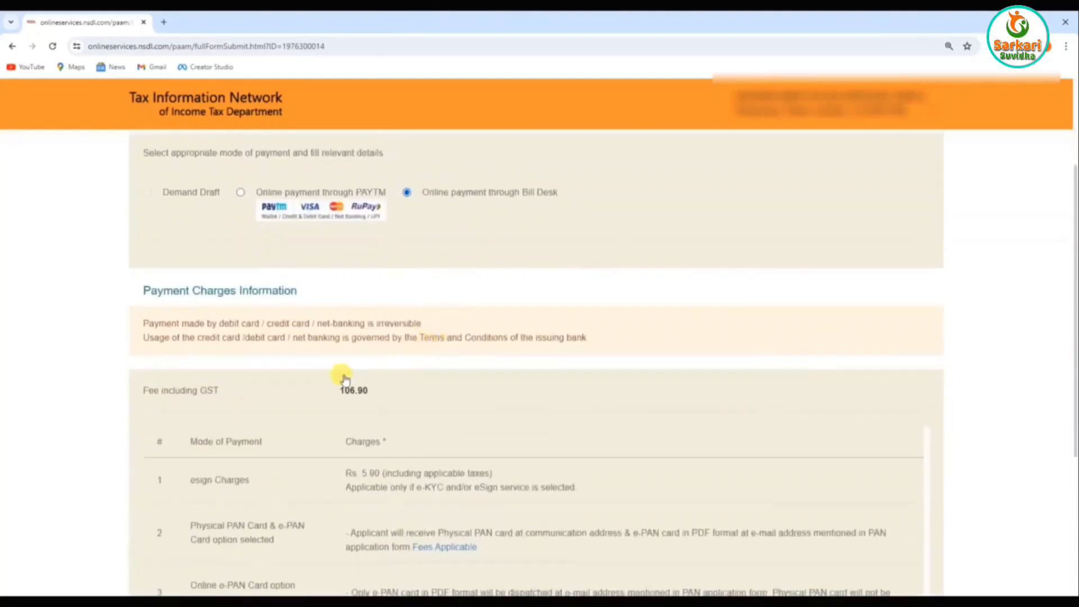
pyautogui.moveTo(336, 392); pyautogui.dragTo(374, 385)
pyautogui.click(355, 407)
pyautogui.scroll(-5, 355, 405)
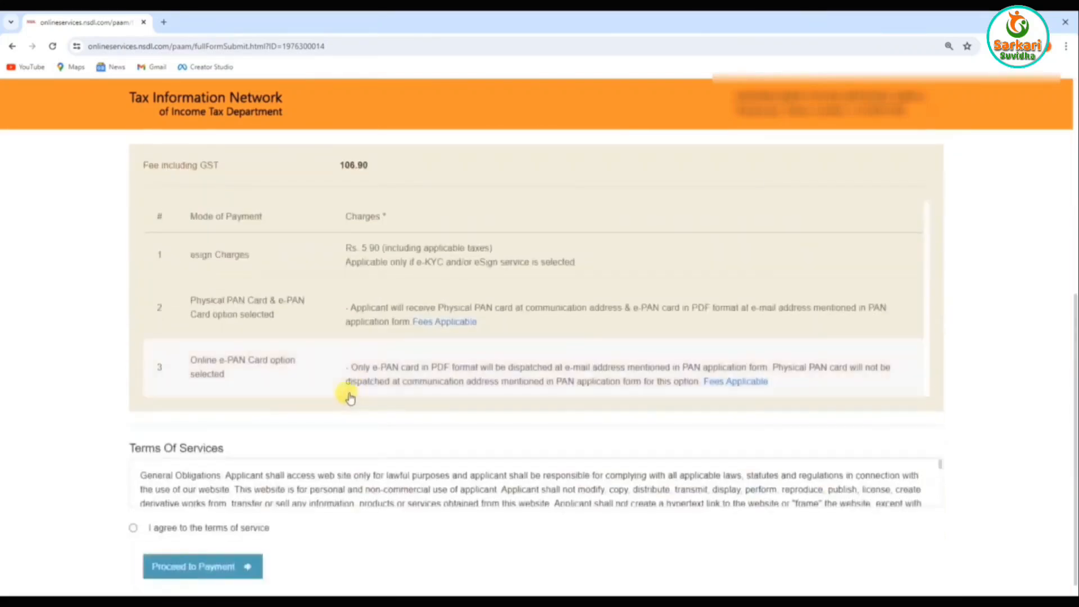
# - Agree to the terms of service, proceed to payment and confirm paying the application fee
pyautogui.click(133, 511)
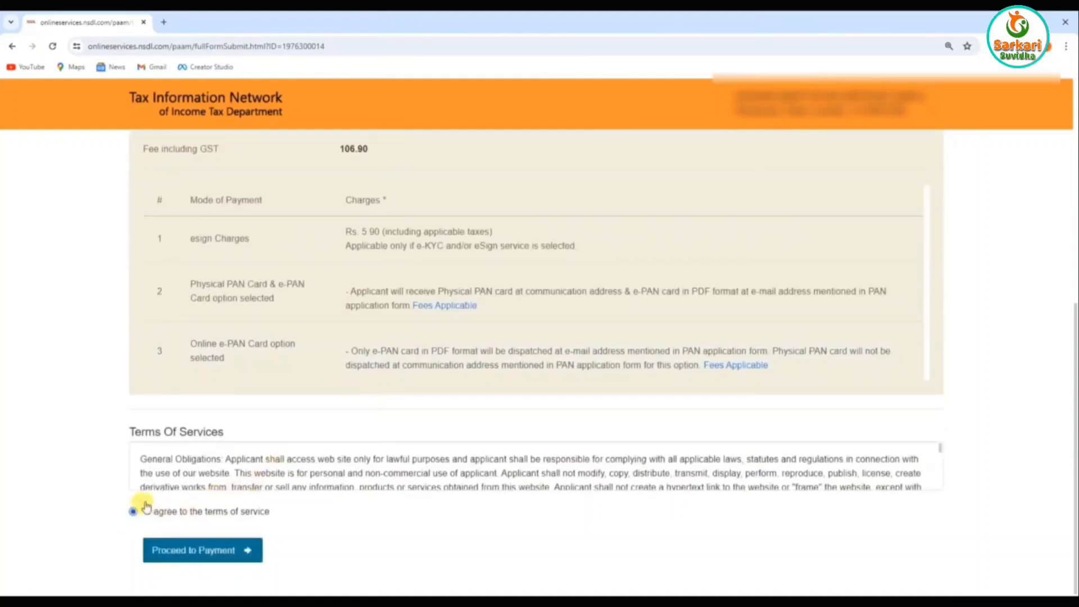
pyautogui.click(191, 553)
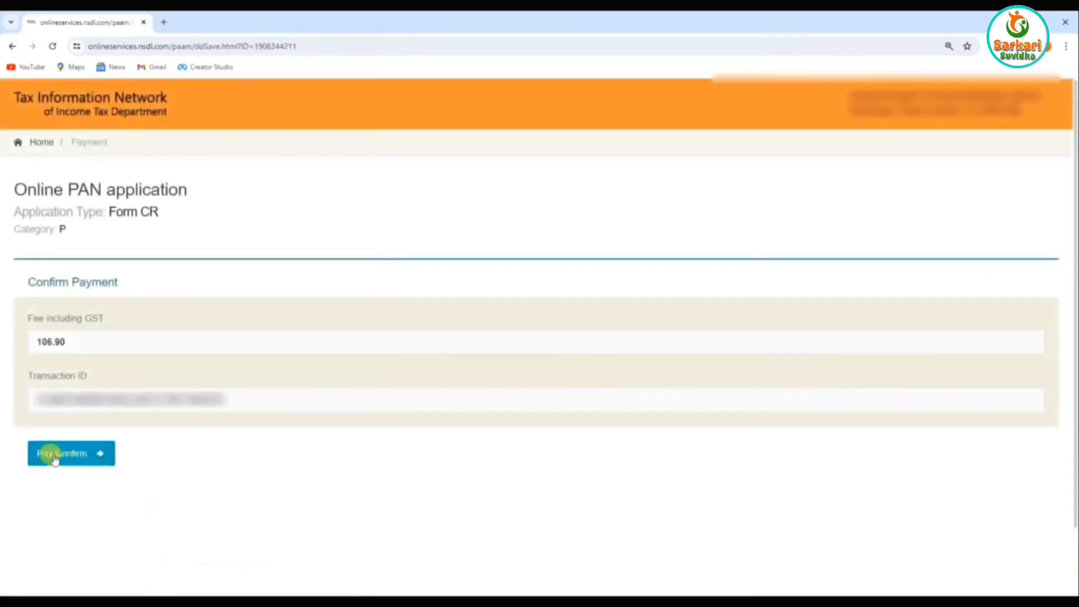
pyautogui.click(62, 463)
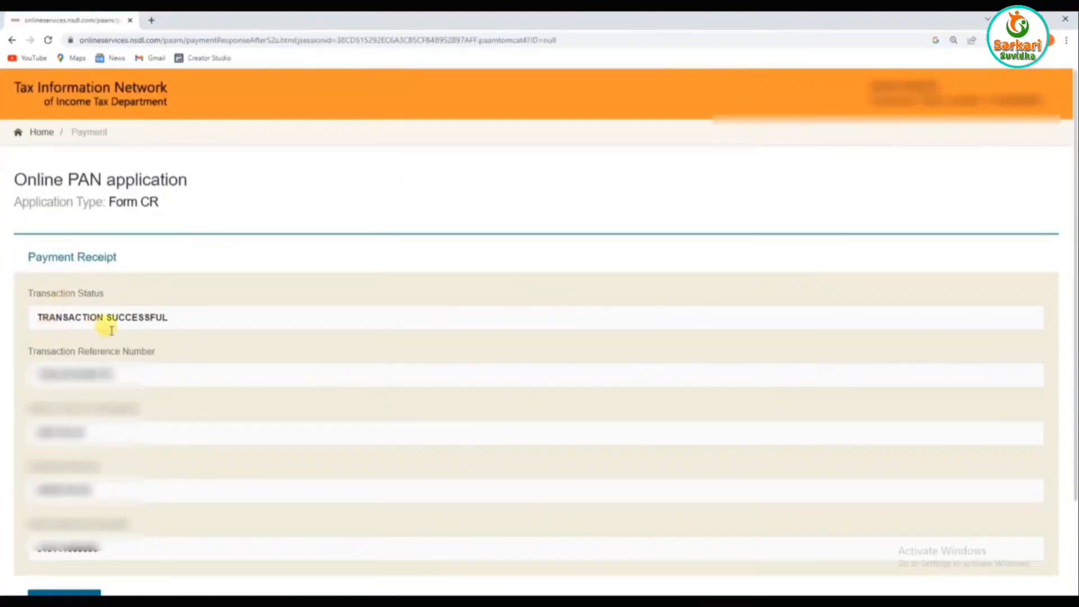
# - Continue from the payment receipt, consent to using the Aadhaar details for e-signing, and authenticate the Aadhaar
pyautogui.scroll(-2, 130, 336)
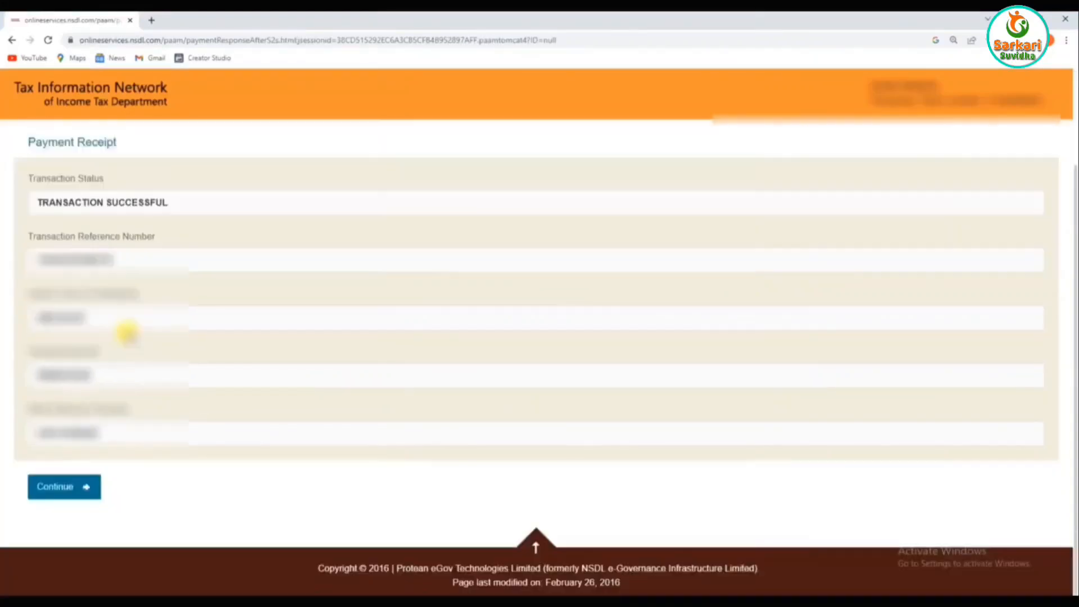
pyautogui.click(63, 489)
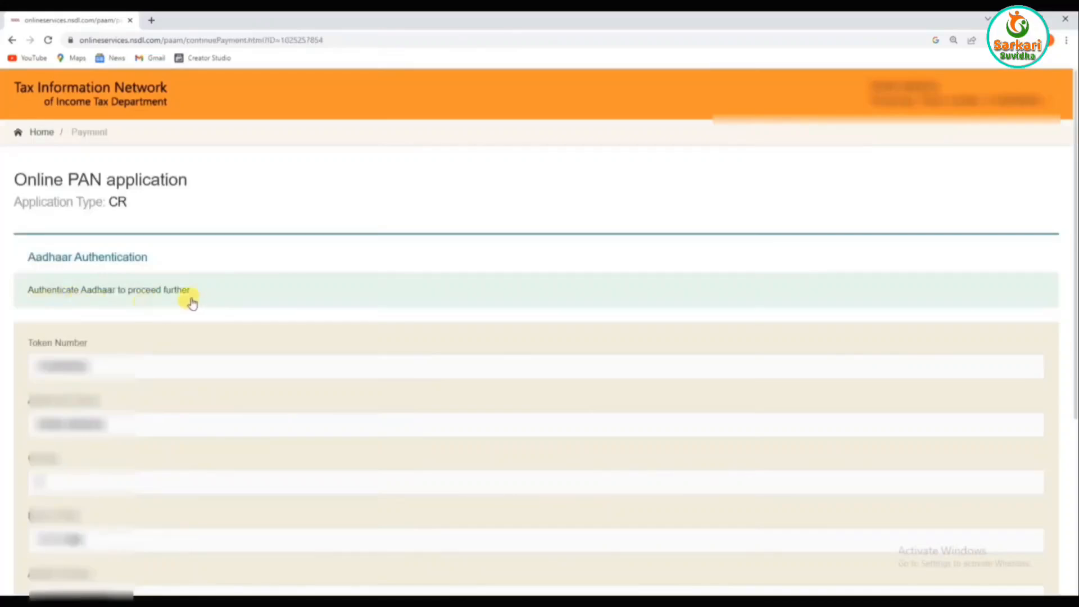
pyautogui.scroll(-5, 156, 307)
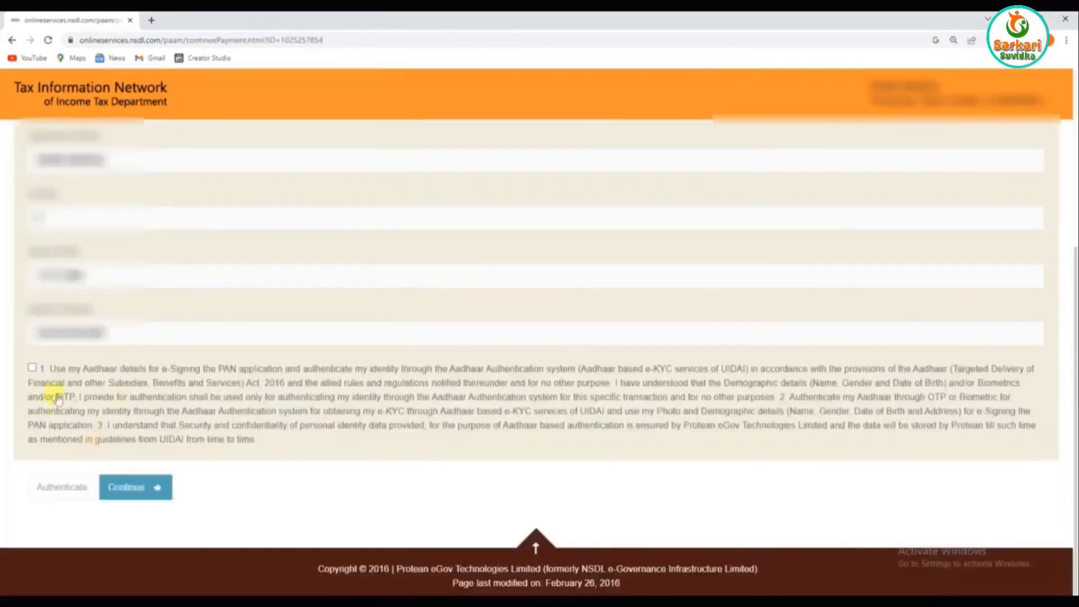
pyautogui.click(32, 369)
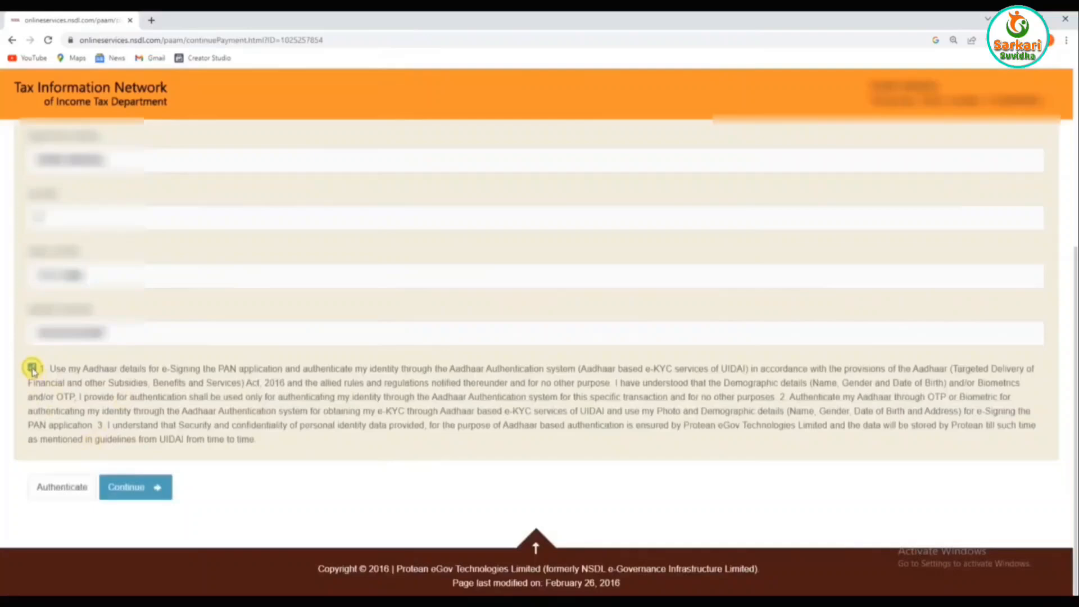
pyautogui.click(59, 495)
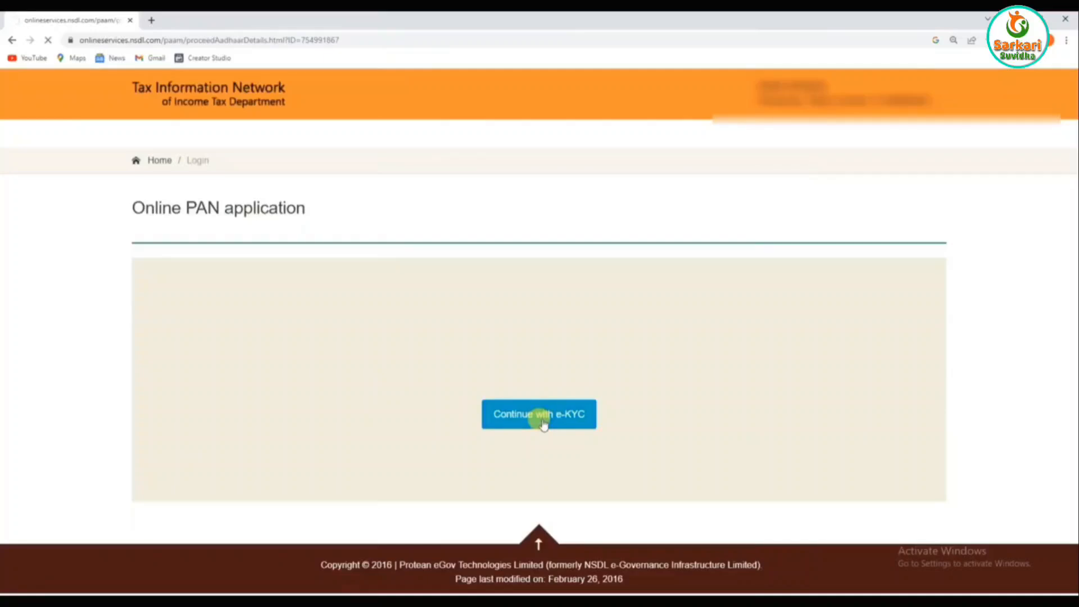
# - Enter the Aadhaar OTP, submit it for verification, and continue with eSign
pyautogui.click(357, 433)
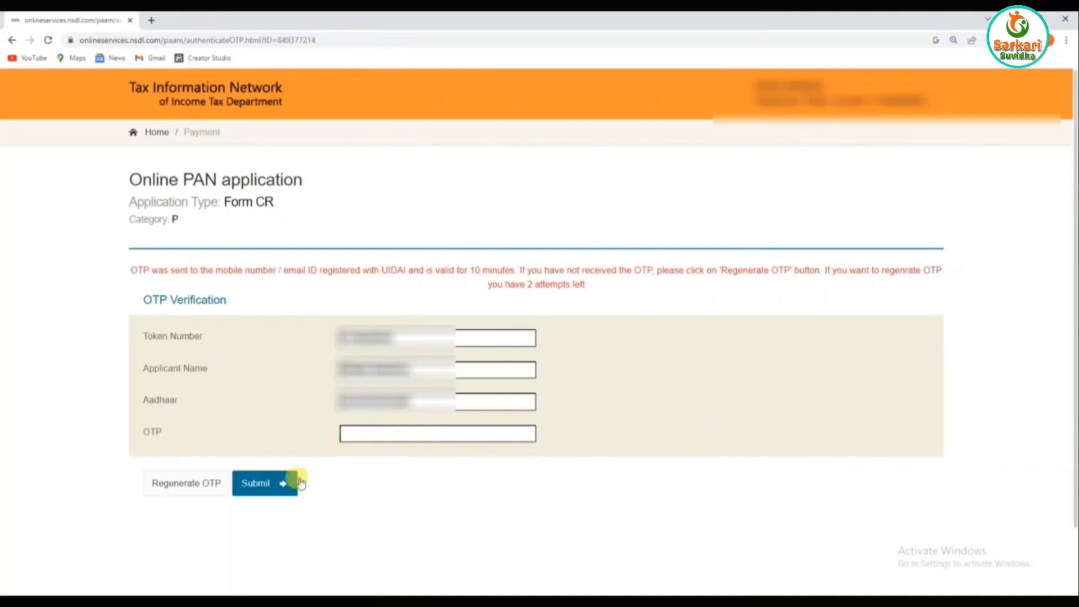
pyautogui.click(269, 493)
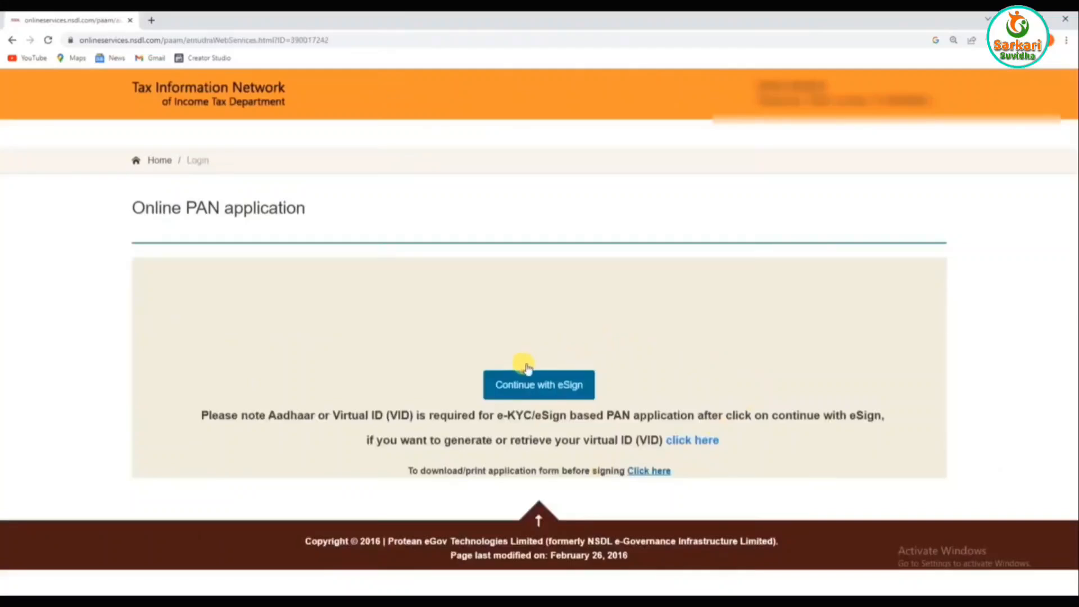
pyautogui.click(535, 394)
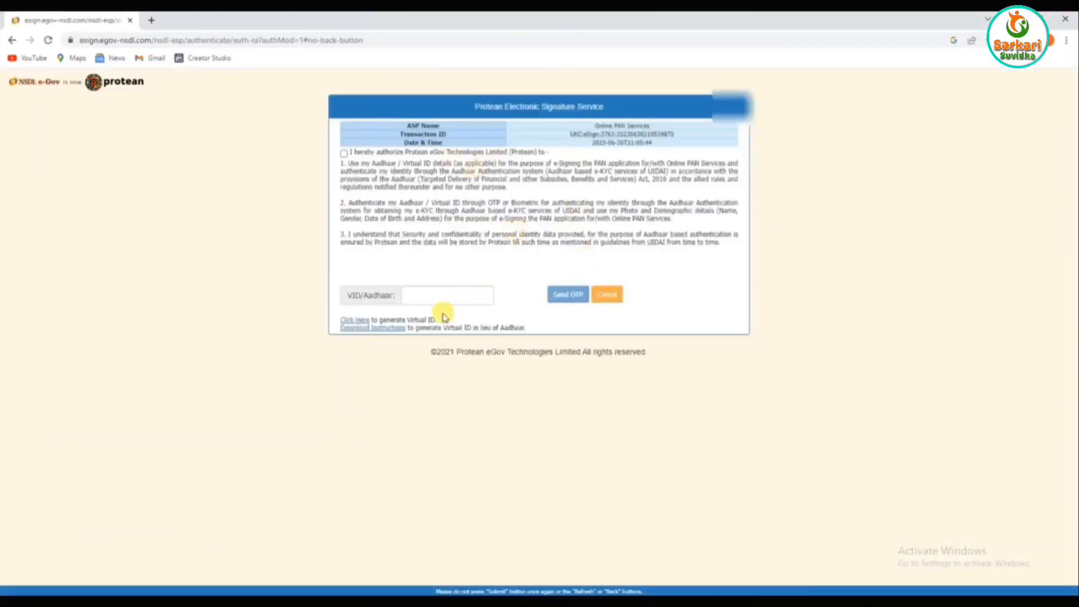
# - Enter the Aadhaar number for the electronic signature, request the OTP, and enter and verify it
pyautogui.click(426, 296)
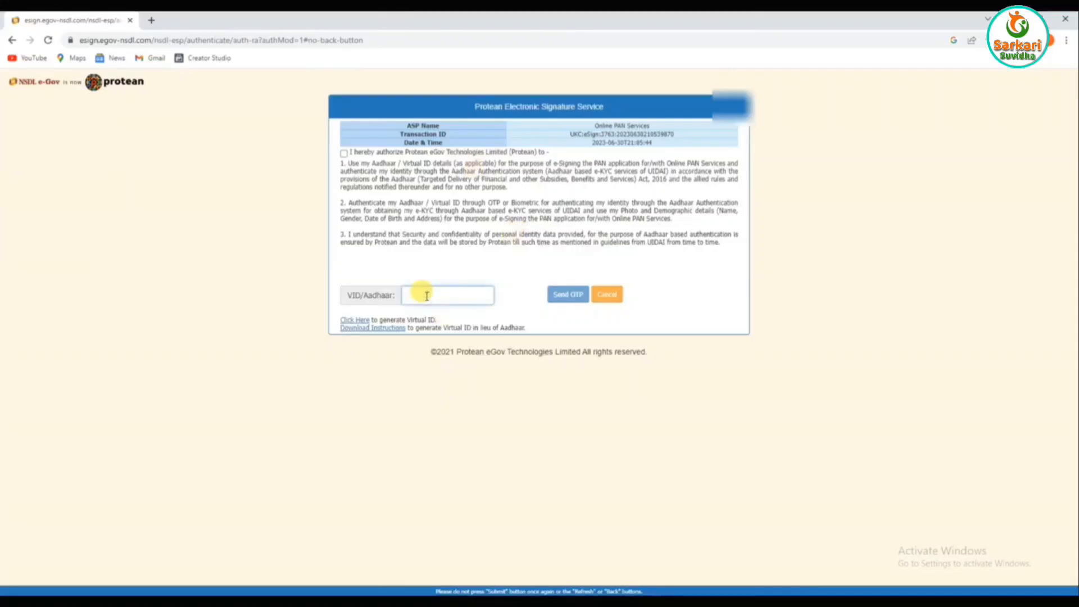
pyautogui.click(567, 293)
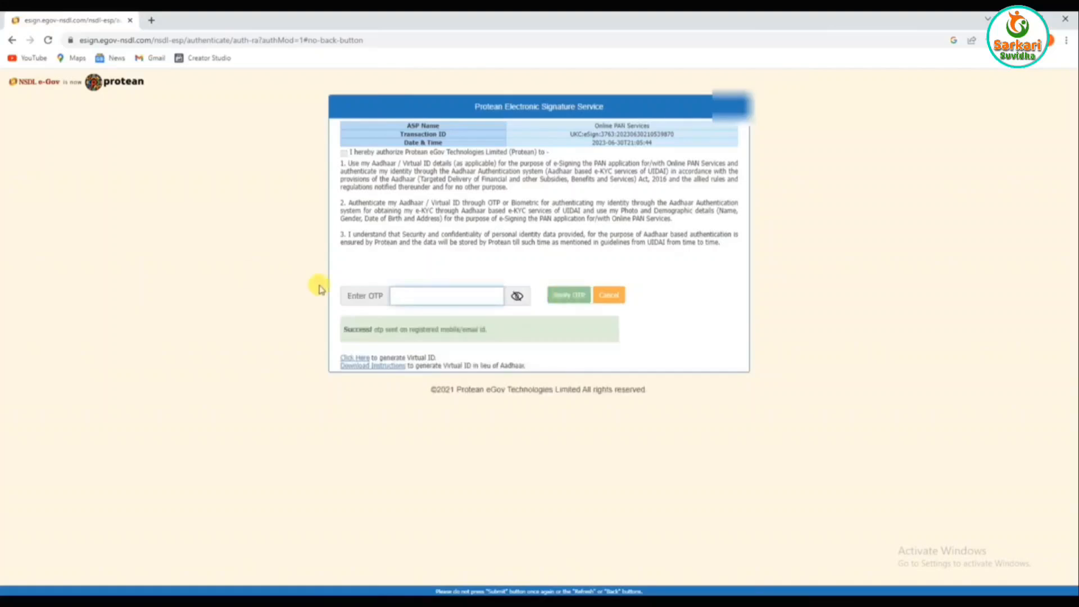
pyautogui.click(403, 297)
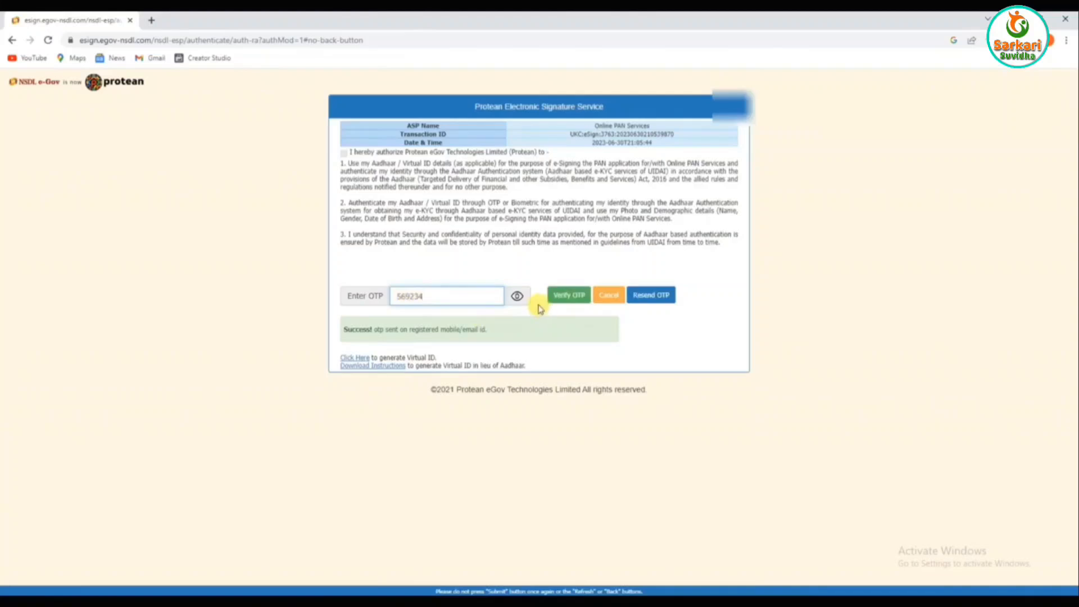
pyautogui.click(569, 298)
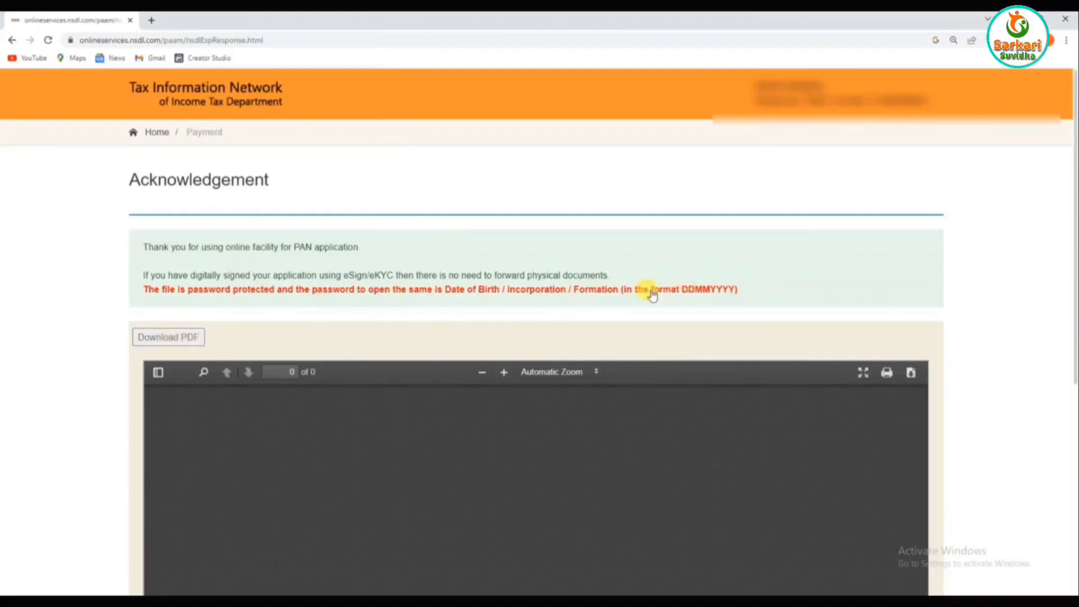
# - Check the password format for the protected acknowledgement file and download the acknowledgement as a PDF
pyautogui.moveTo(662, 289); pyautogui.dragTo(732, 294)
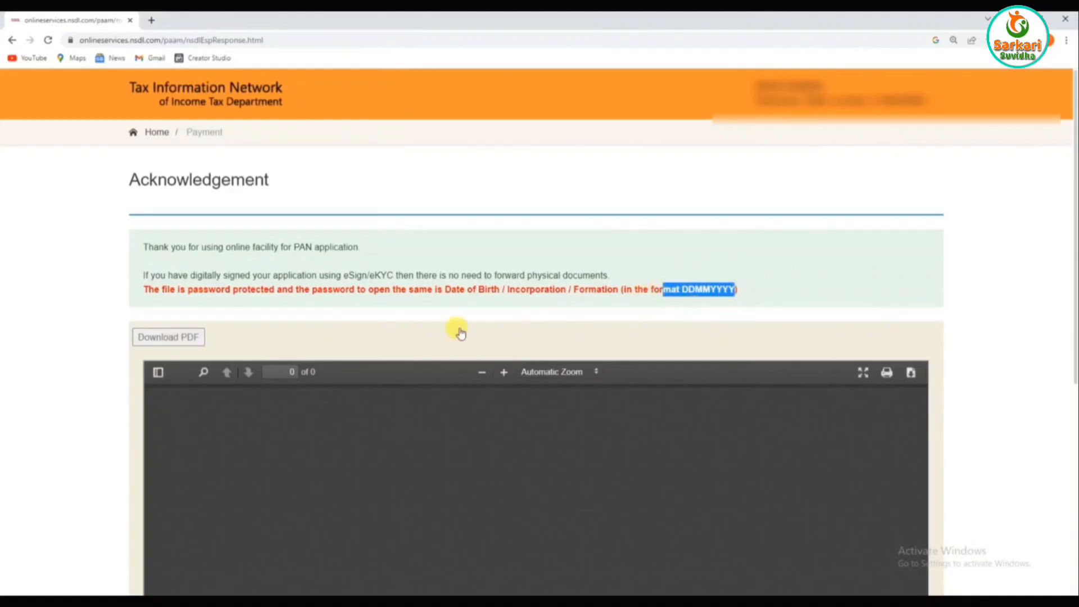
pyautogui.click(169, 338)
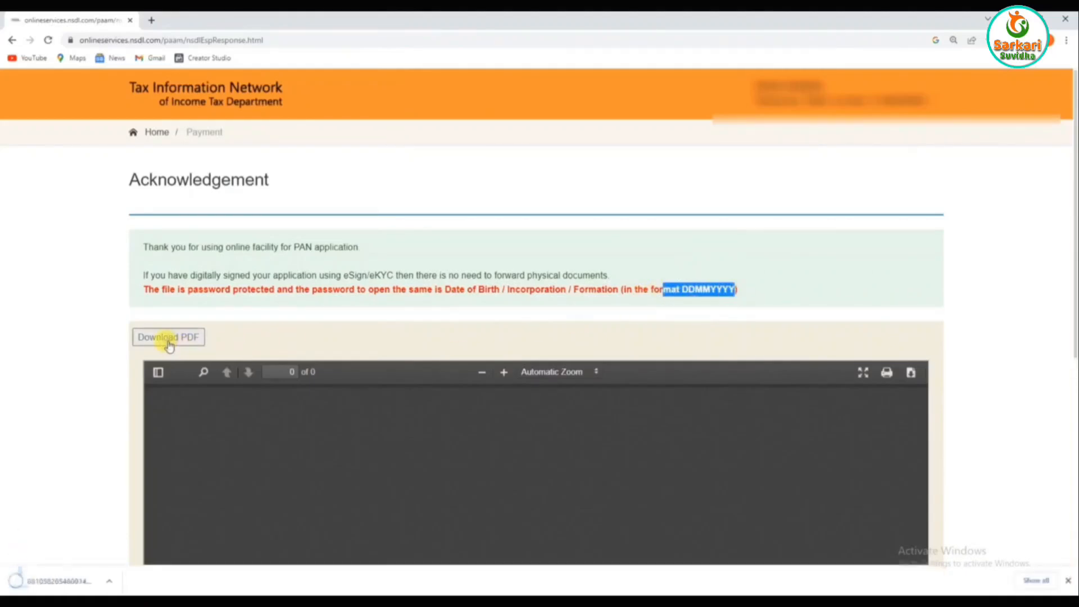